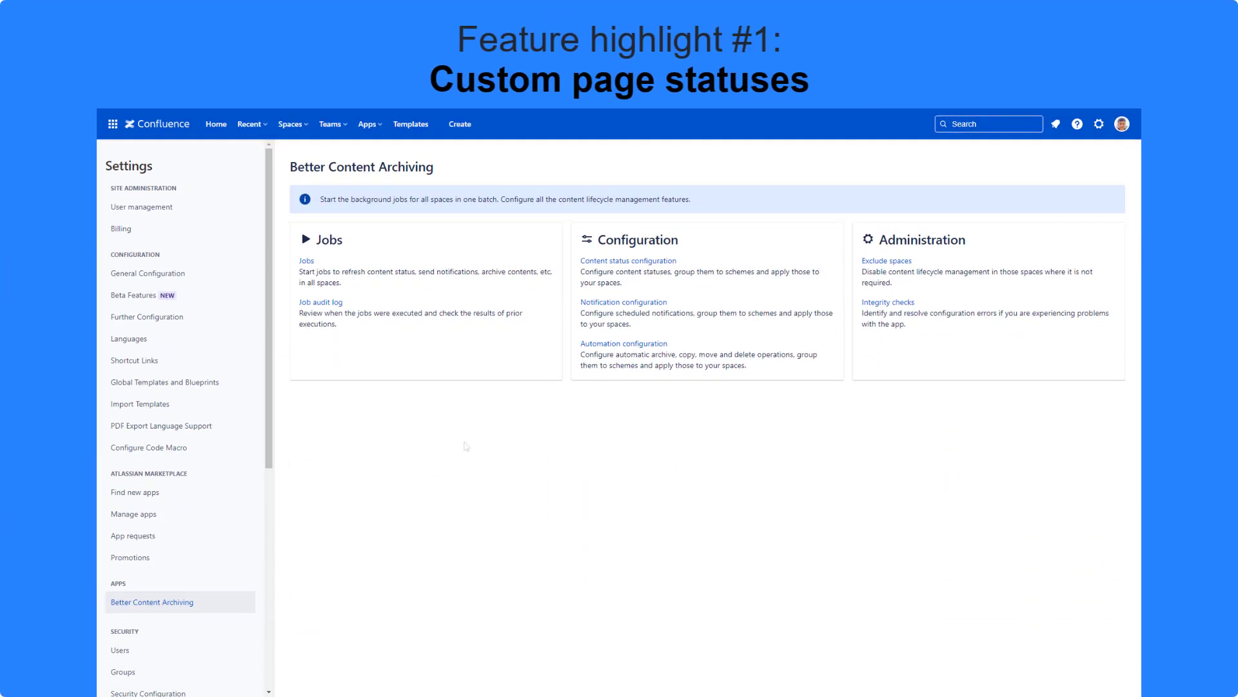
Show the Content statuses list (Approved, Draft, Expired) under Content status configuration and scroll through it
left_click(630, 262)
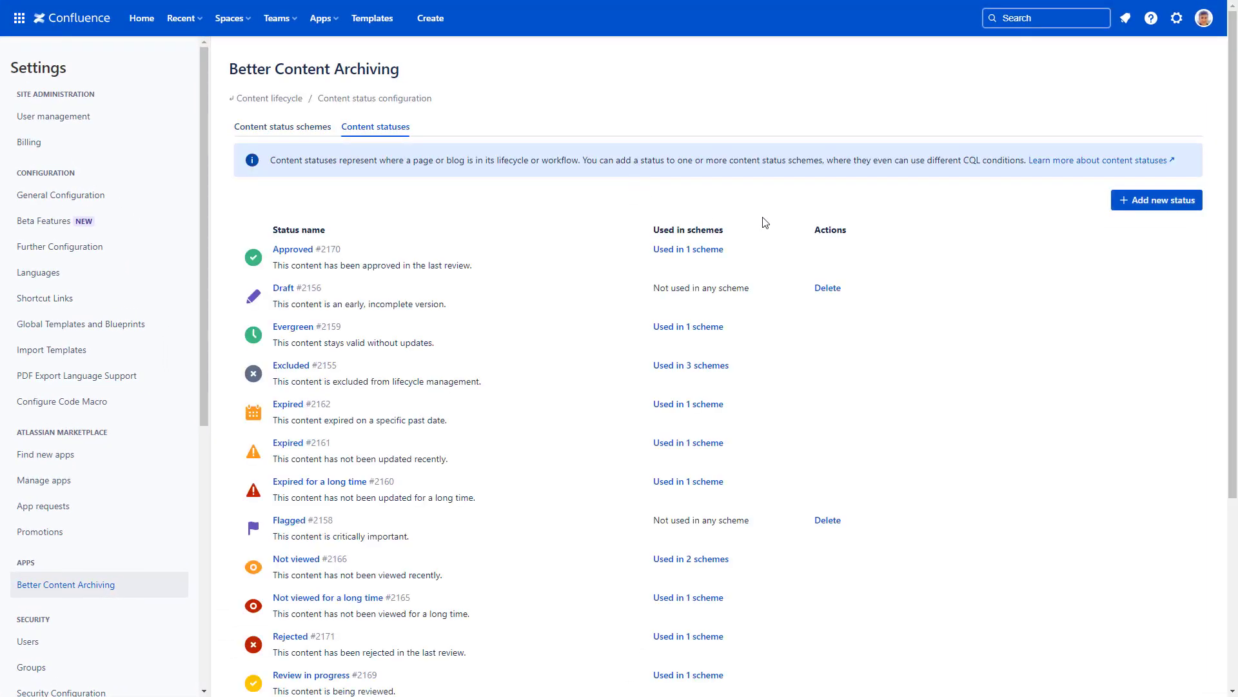
scroll(1230, 145, "down", 2)
left_click_drag(1230, 144, 1233, 302)
scroll(1231, 302, "up", 4)
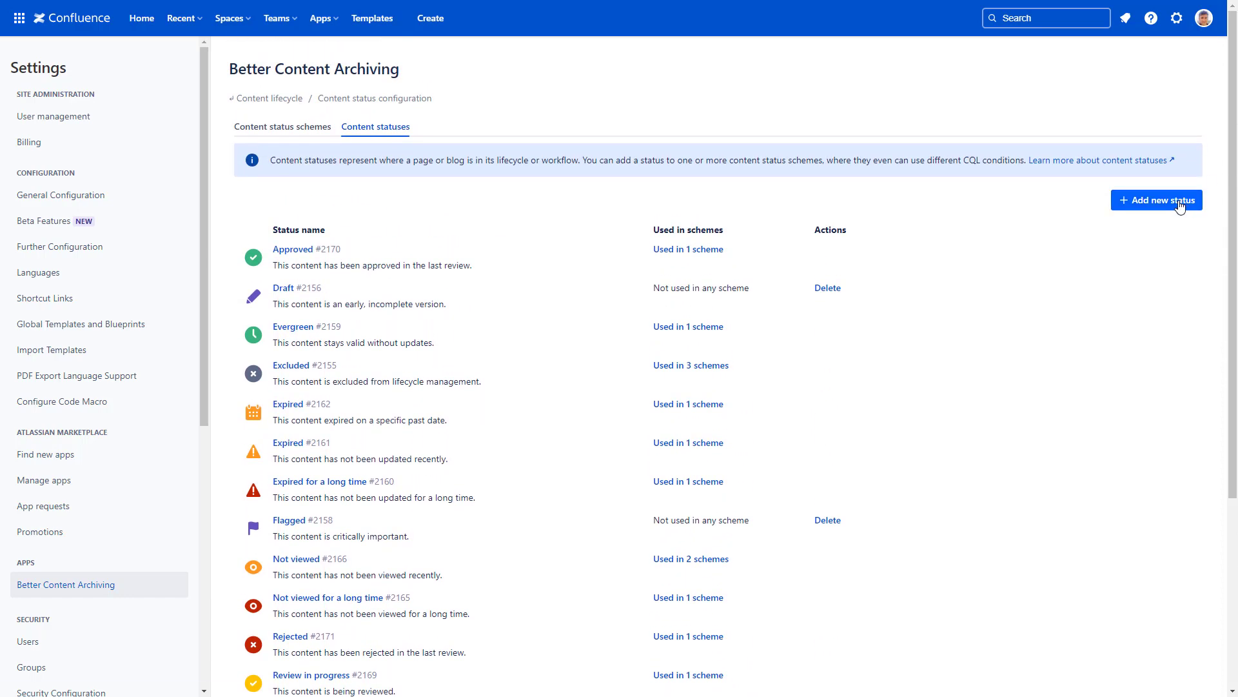
Add a red 'To review' status with a clock icon, described 'This content is waiting for a review.'
left_click(1168, 203)
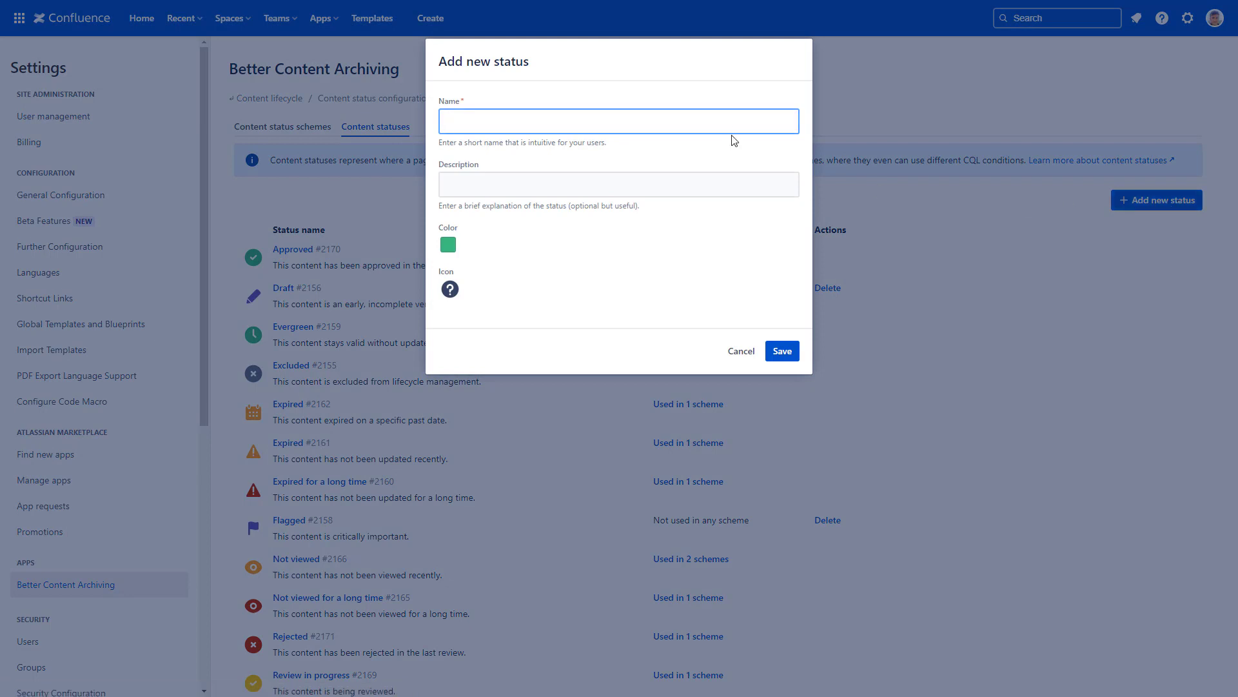
type("To review")
left_click(674, 175)
type("This content is waiting for a review.")
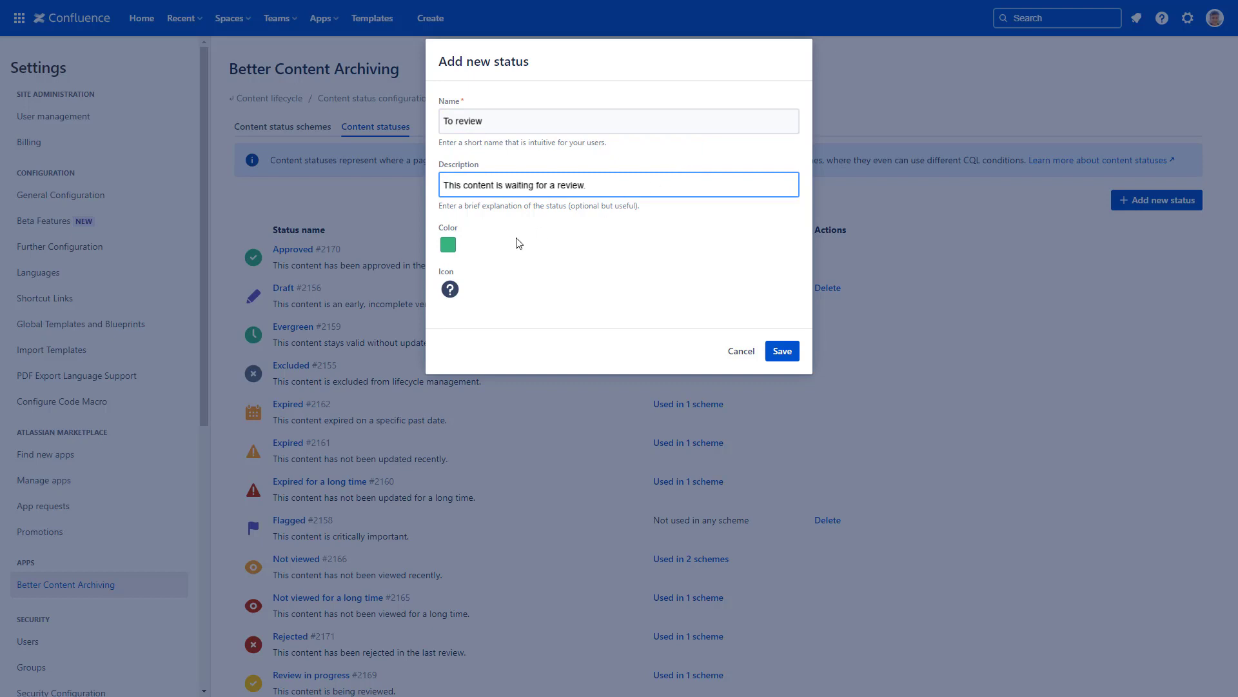
left_click(449, 245)
left_click(555, 282)
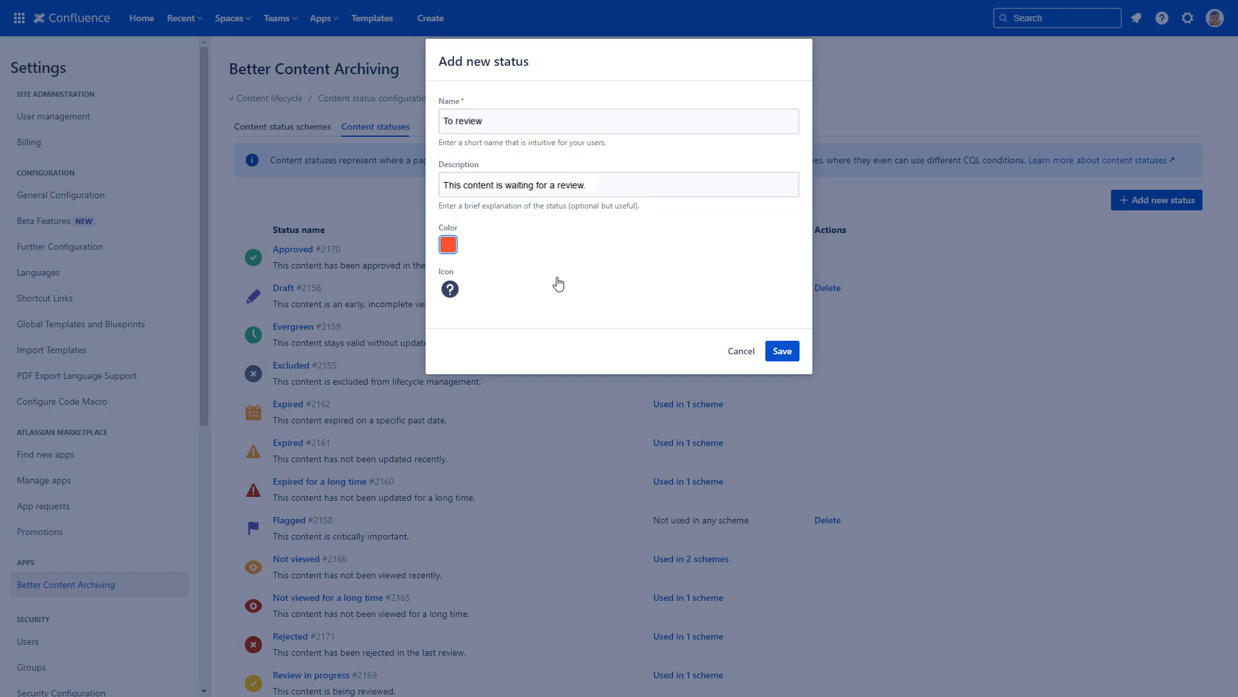
left_click(450, 289)
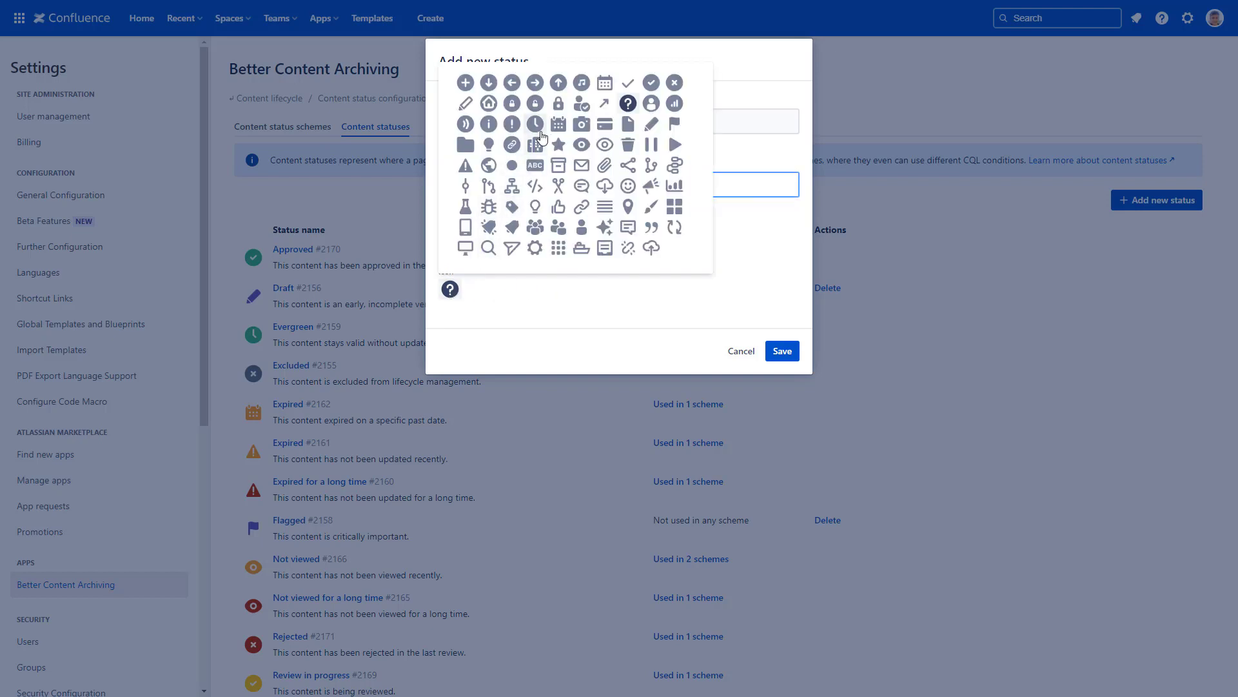
left_click(560, 170)
left_click(779, 352)
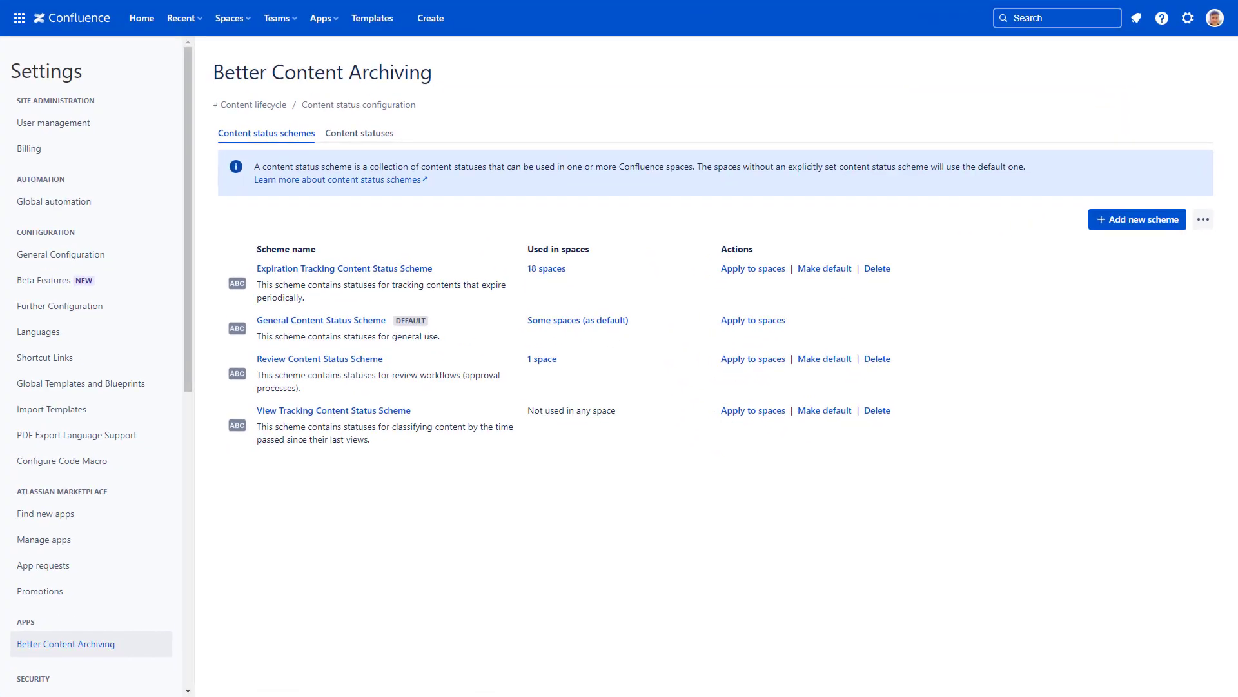
Set the General Content Status Scheme's Not viewed rule to 'Not viewed in the last 100 days' and save
left_click(311, 323)
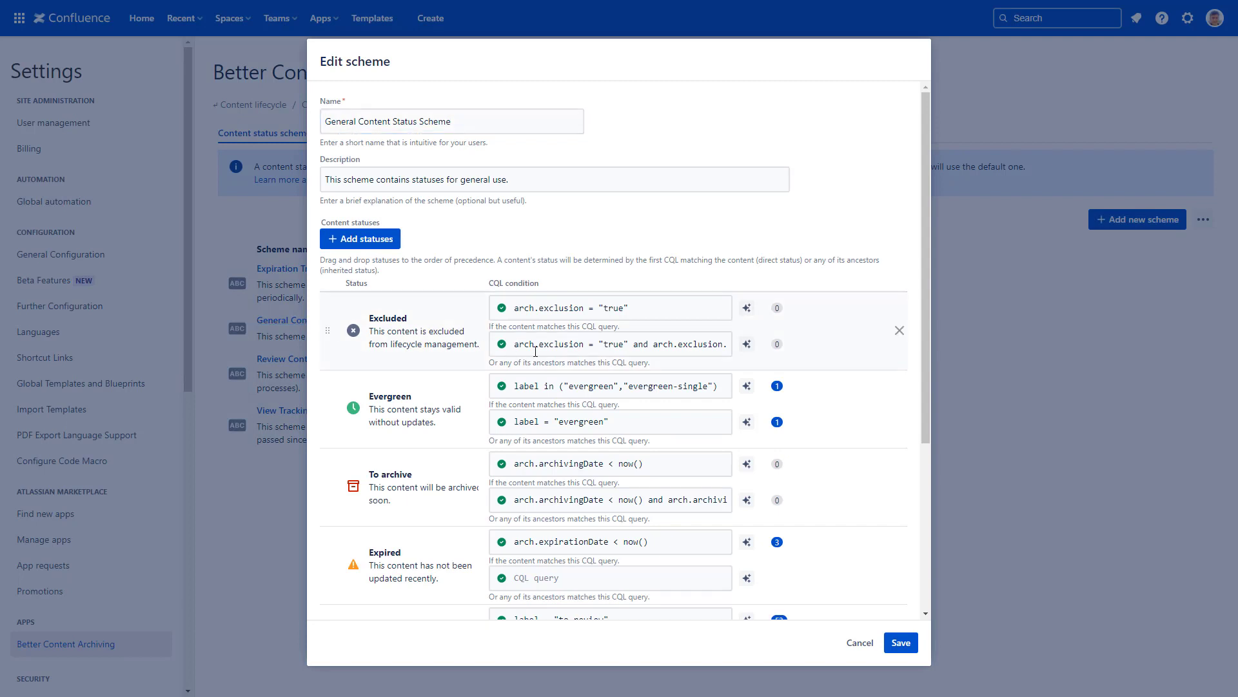
left_click_drag(926, 334, 927, 516)
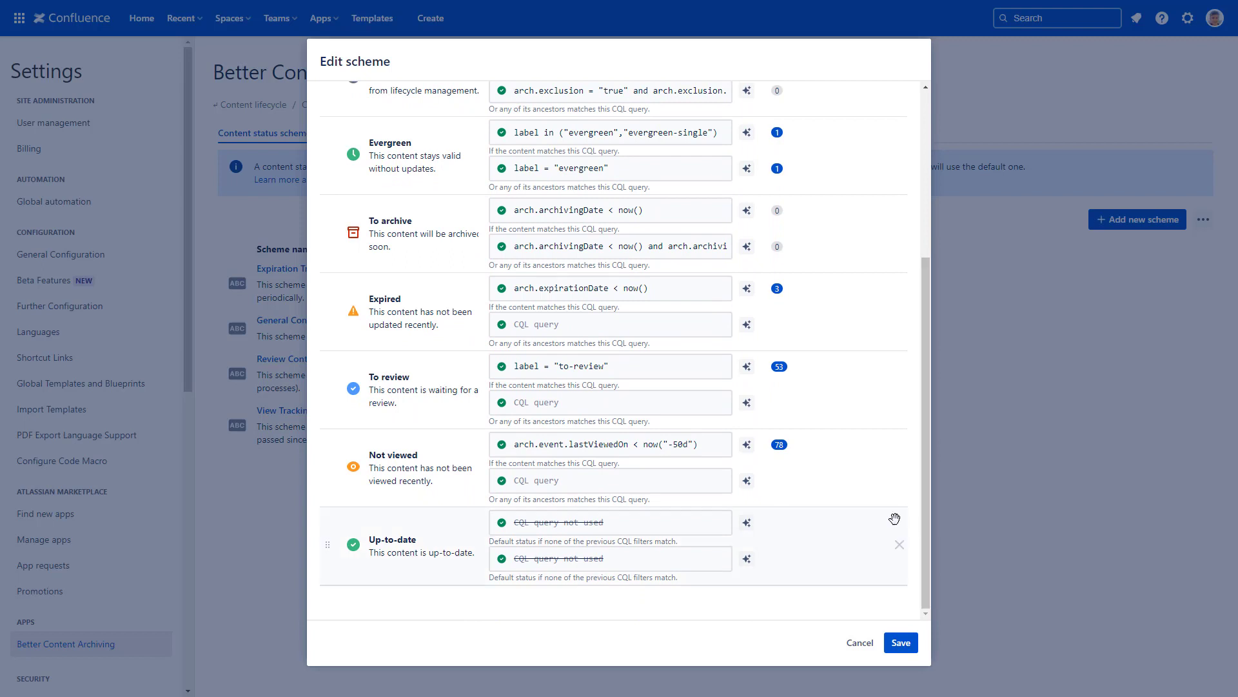
left_click(747, 446)
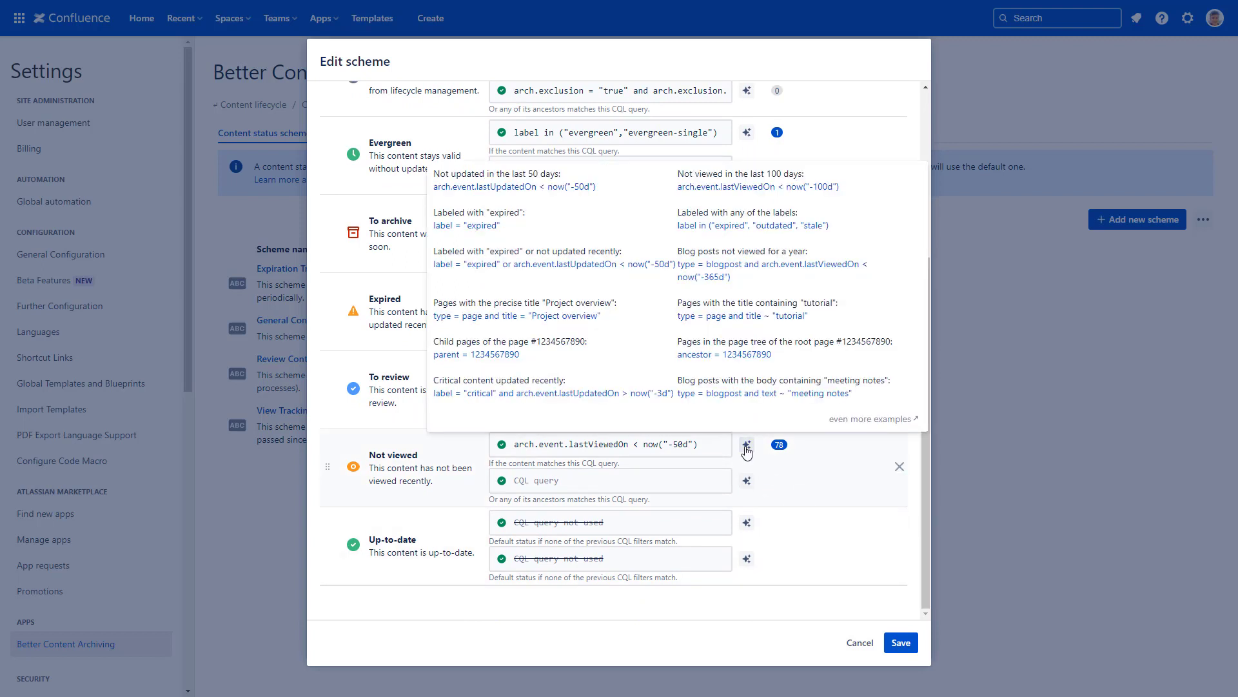
left_click(787, 187)
left_click(819, 137)
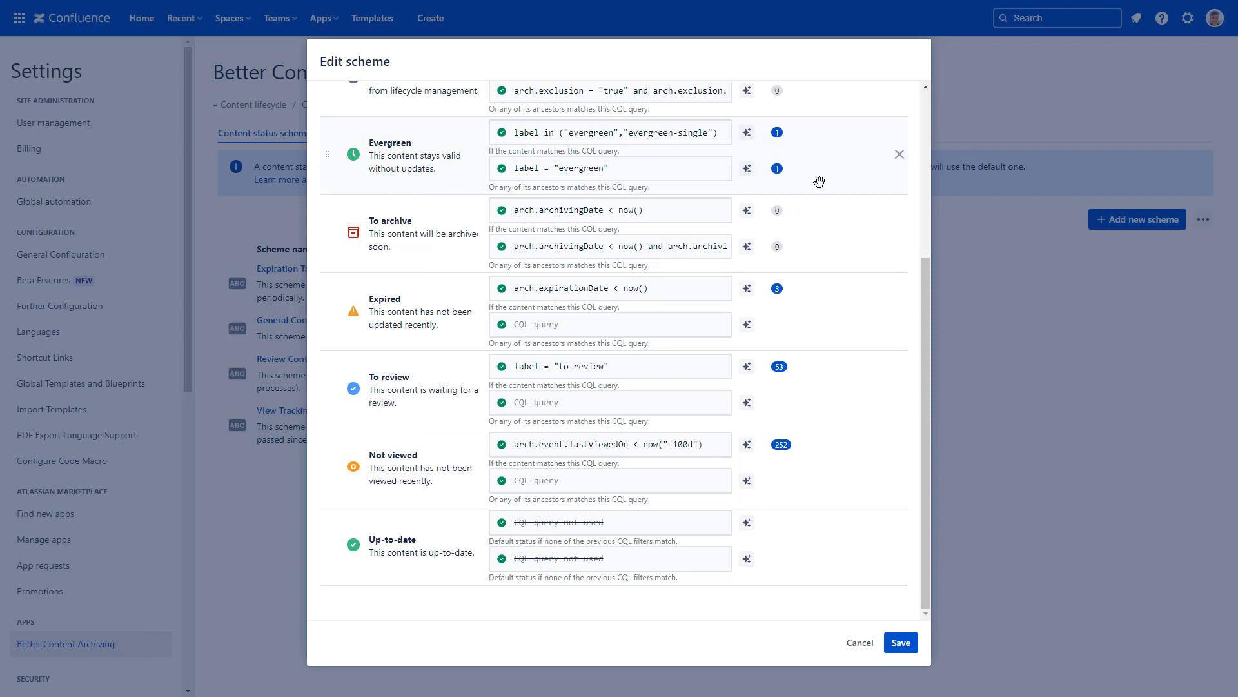
left_click(900, 642)
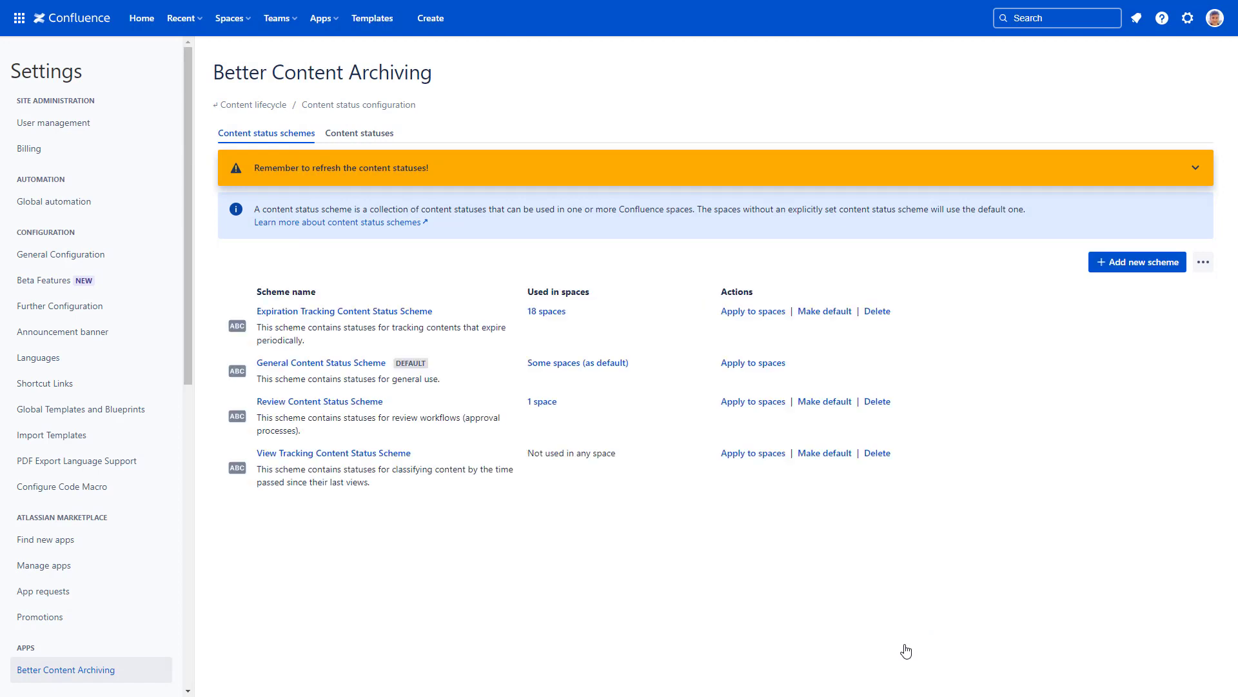
Refresh the content statuses from the orange 'Remember to refresh' reminder banner
left_click(1195, 168)
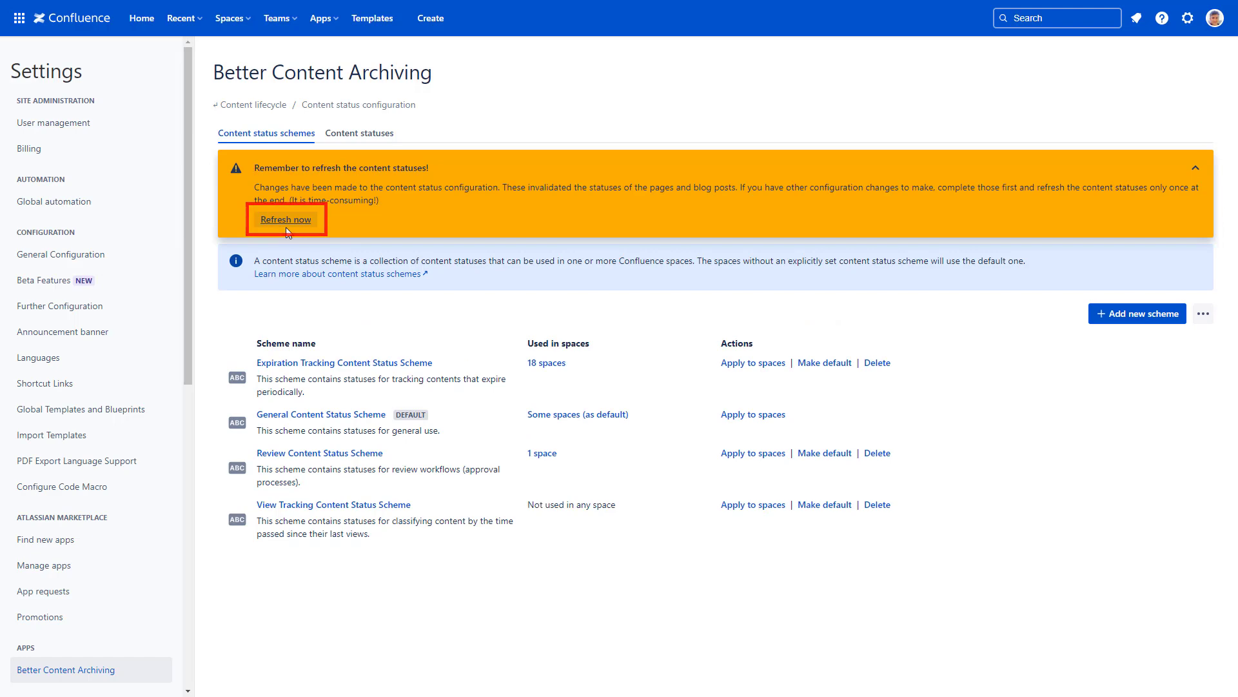
left_click(286, 220)
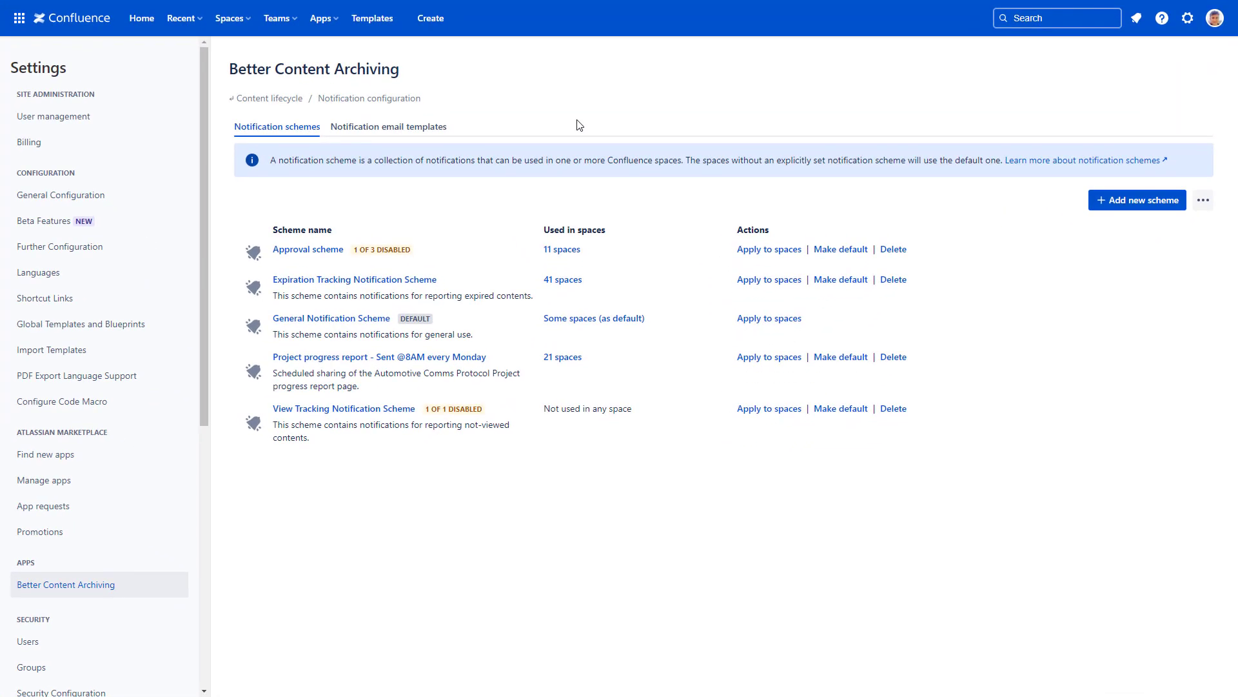
Keep Expired Contents as the email template, add Content owners to Notify, and save the Expiration Tracking scheme
left_click(429, 281)
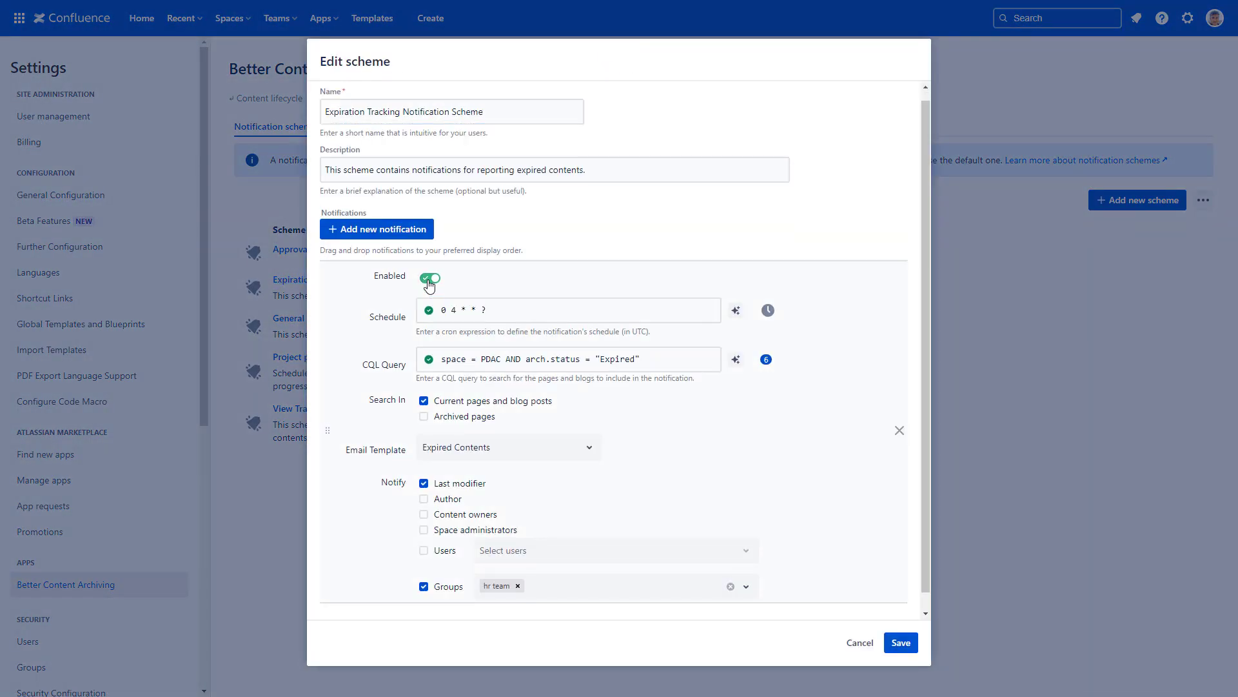
mouse_move(769, 320)
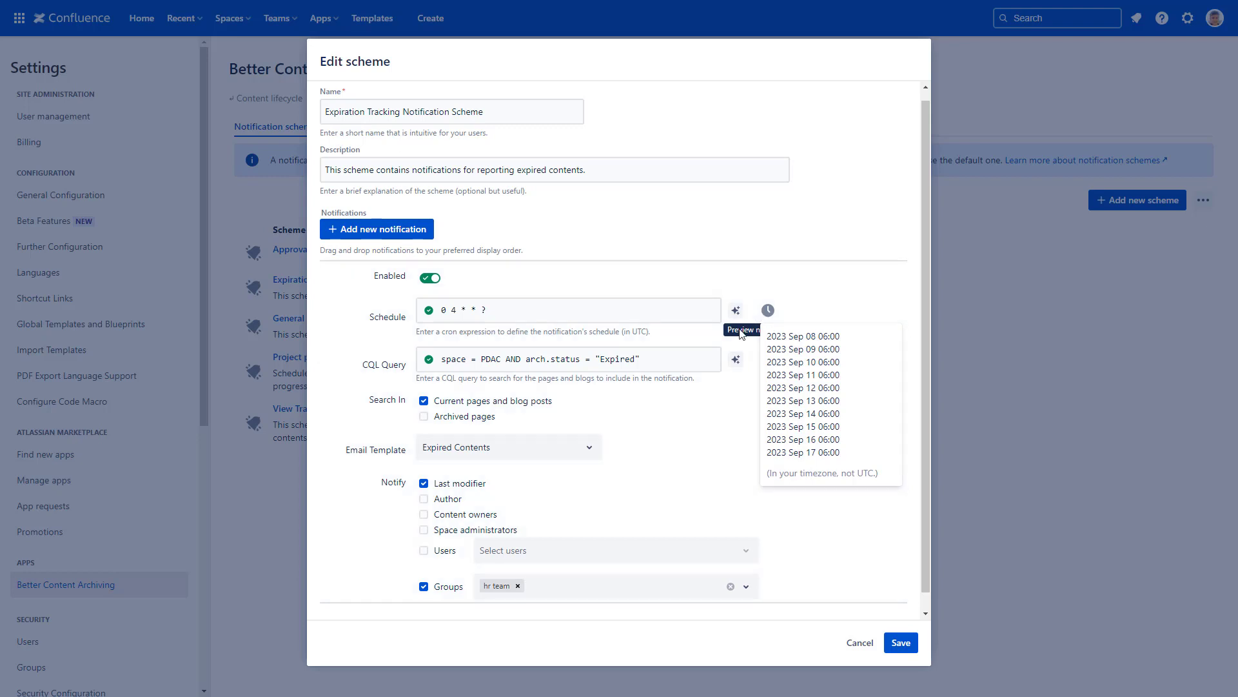
mouse_move(767, 365)
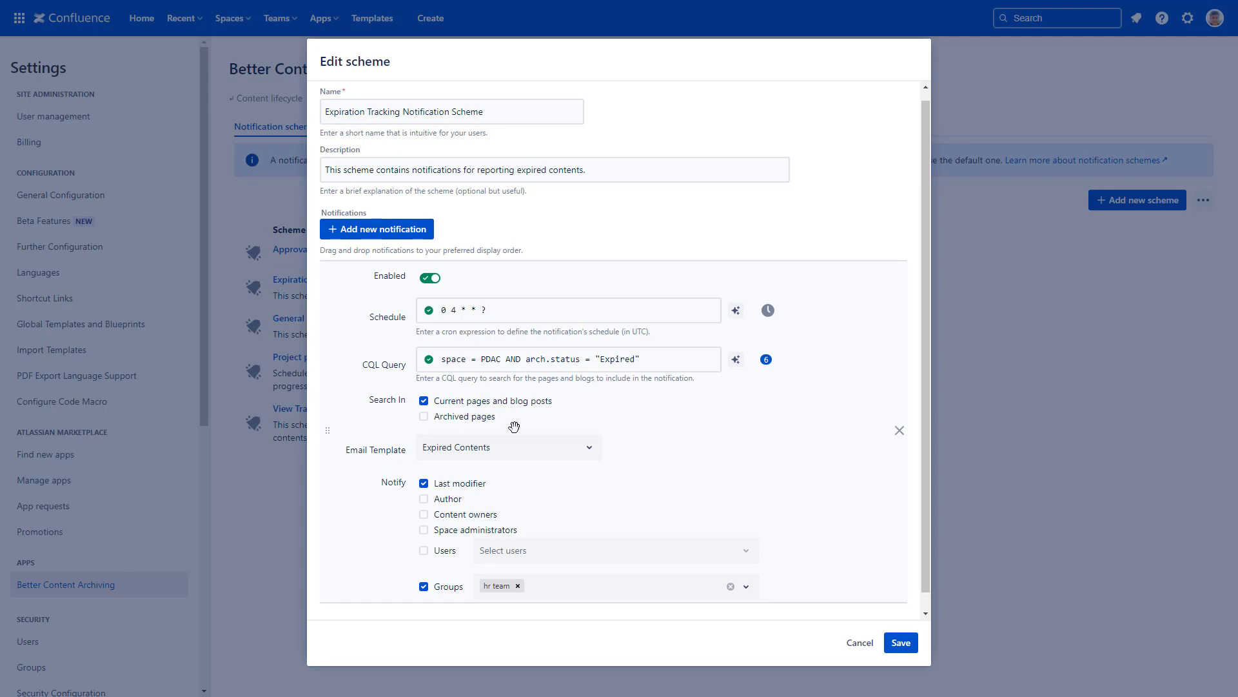
left_click(521, 453)
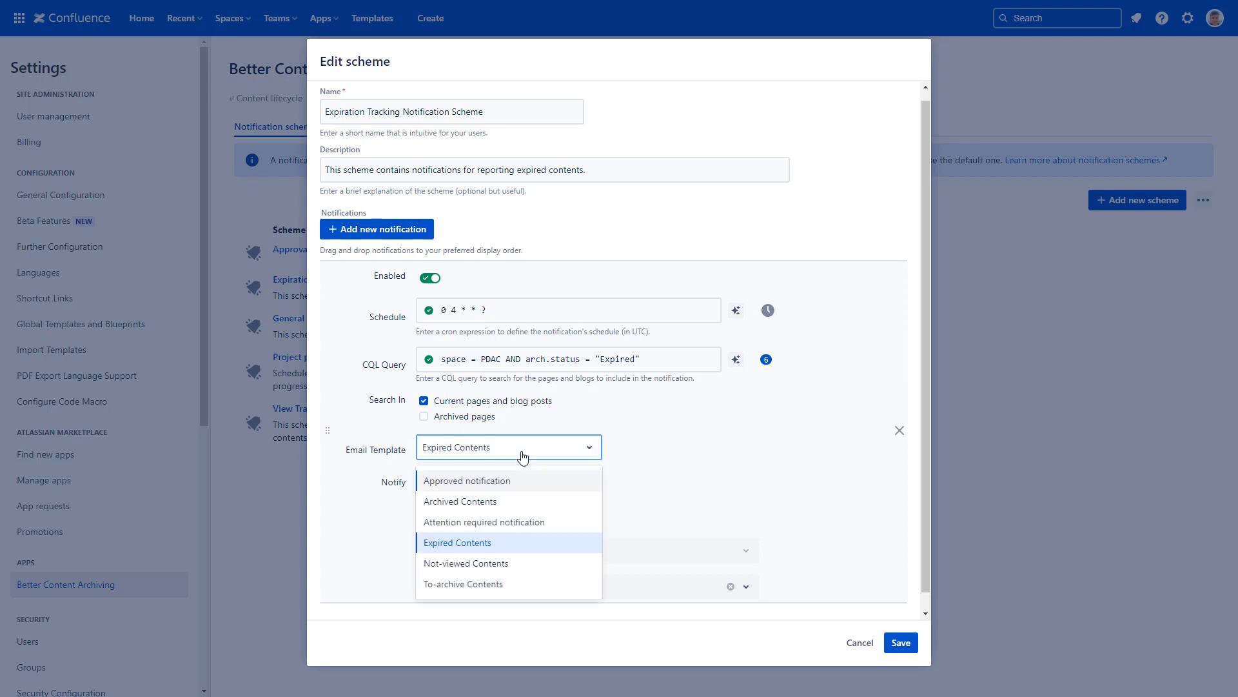
left_click(523, 456)
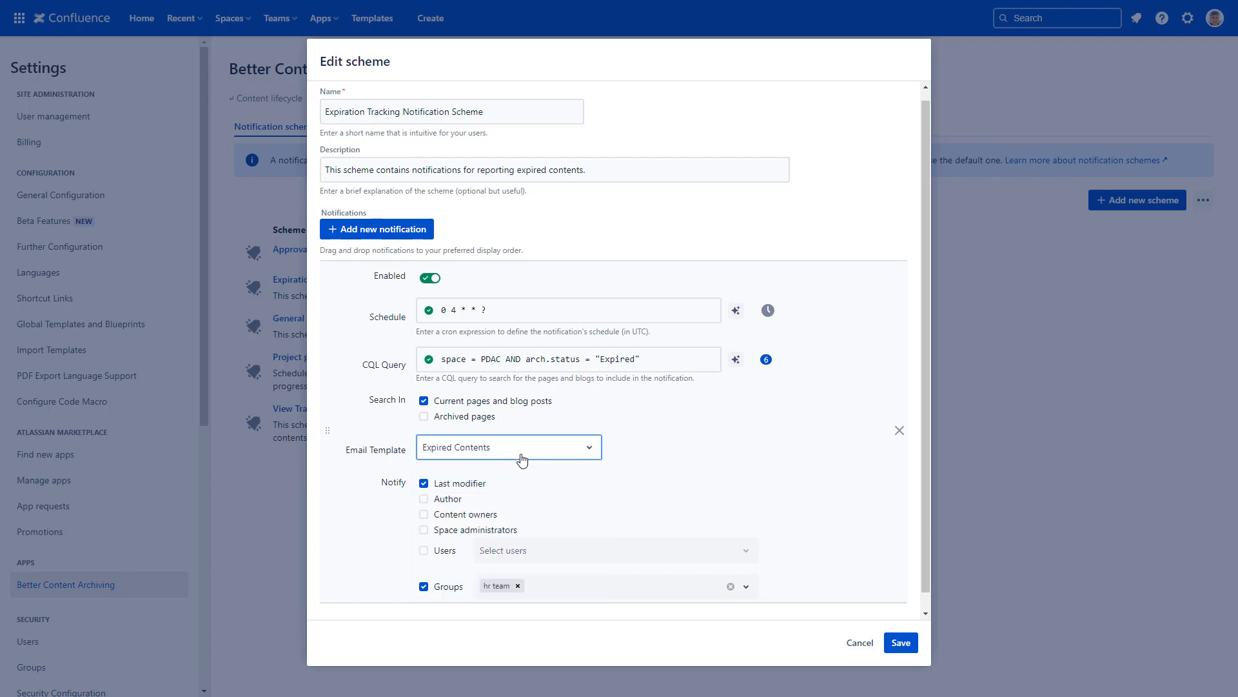
left_click(425, 518)
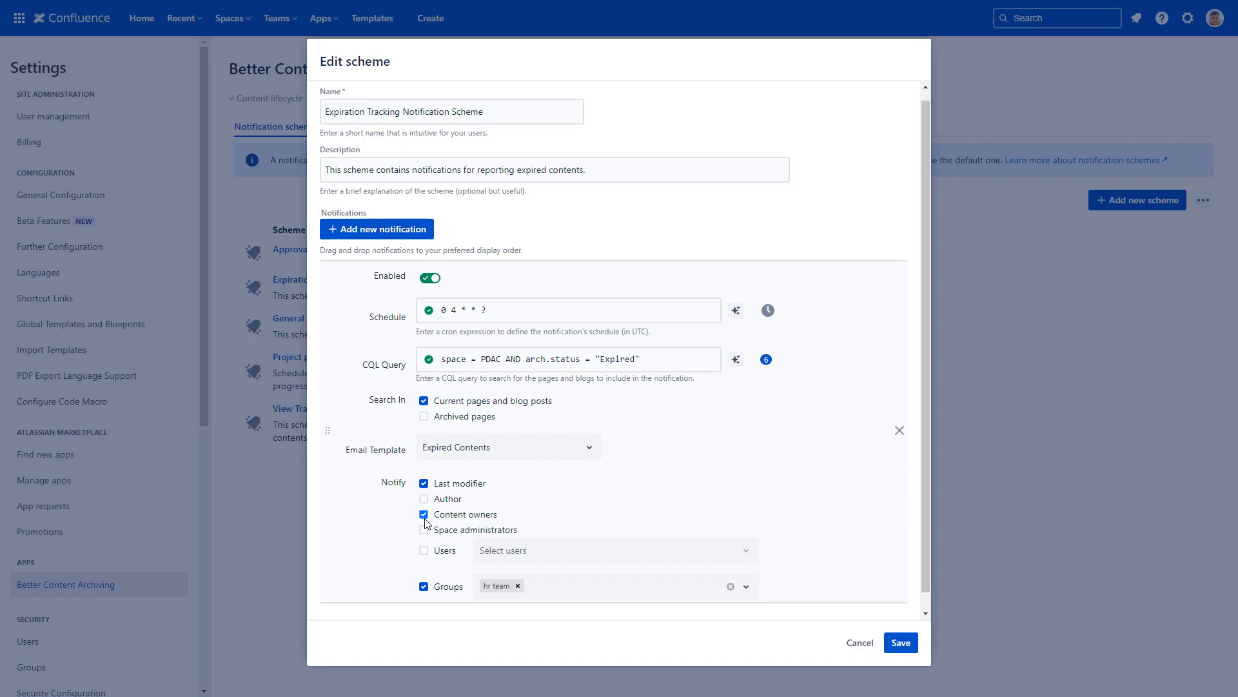
left_click(897, 643)
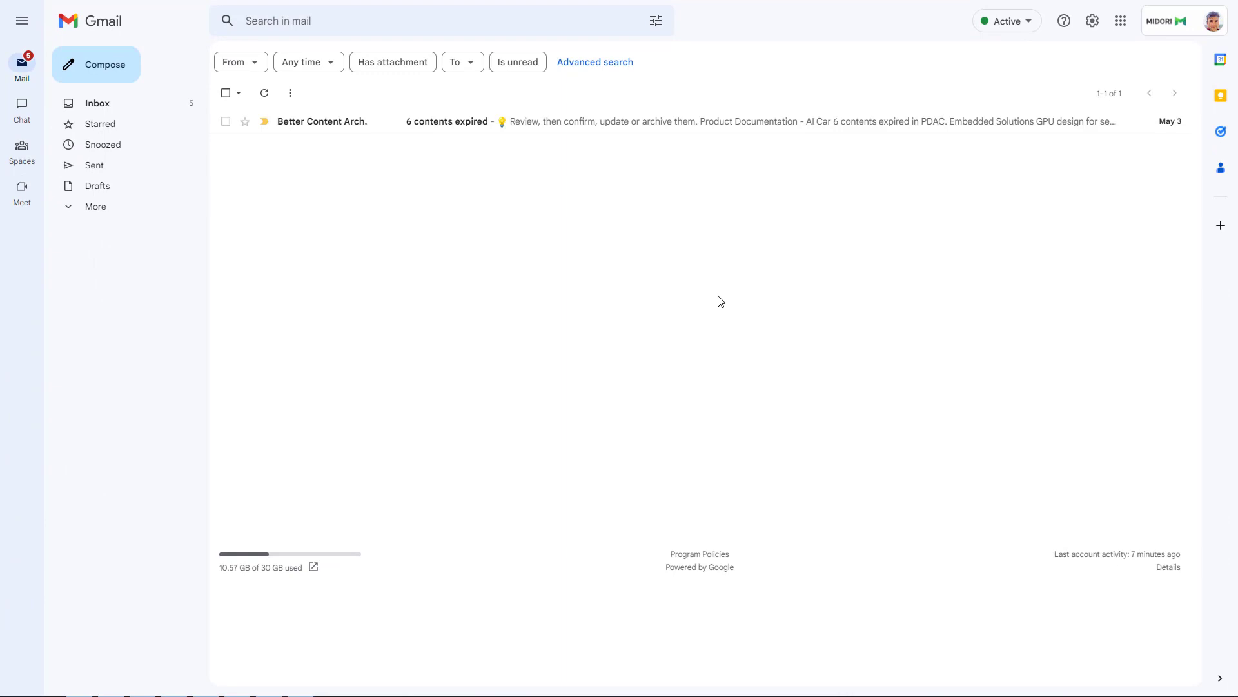
Open the '6 contents expired' message in the Gmail inbox
left_click(509, 123)
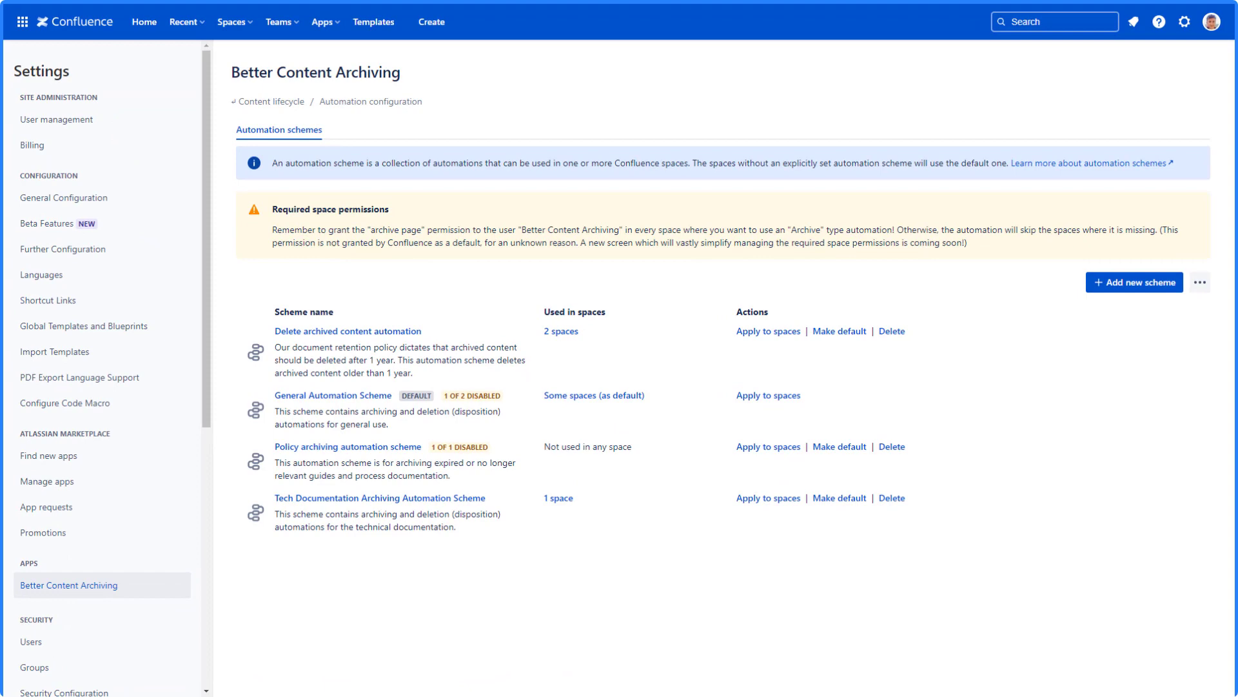
In the General Automation Scheme, preview the archive automation's upcoming run dates and its CQL examples
left_click(375, 396)
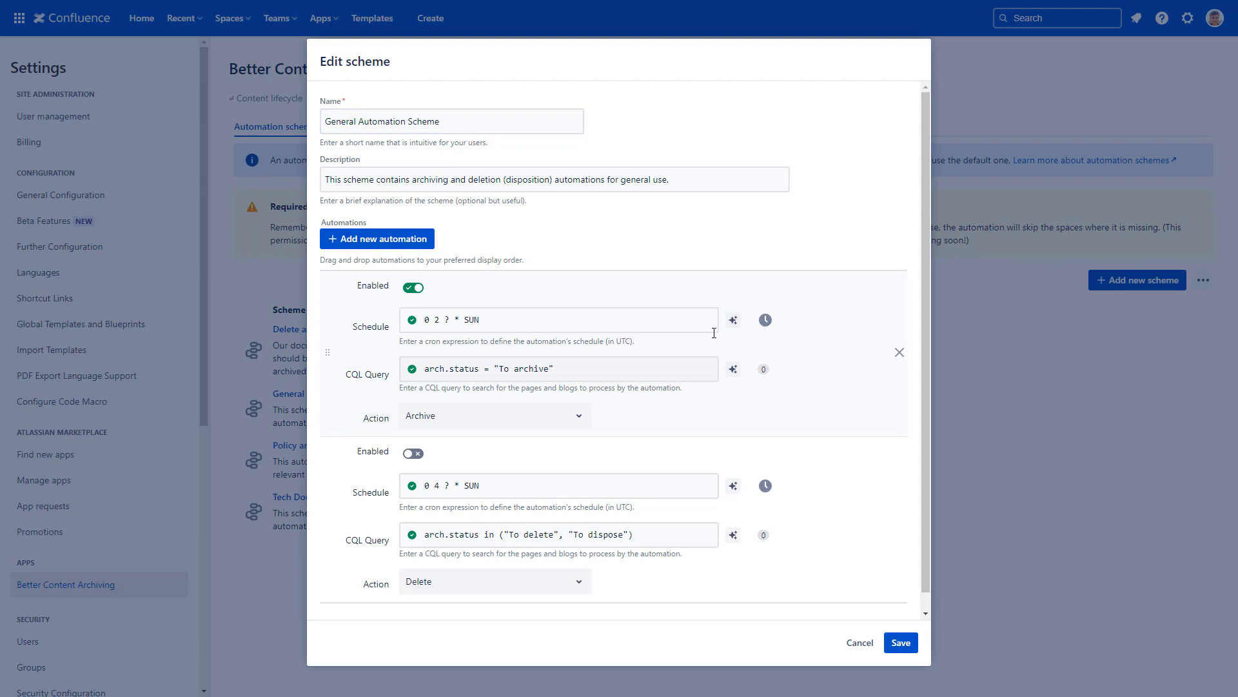
left_click(765, 319)
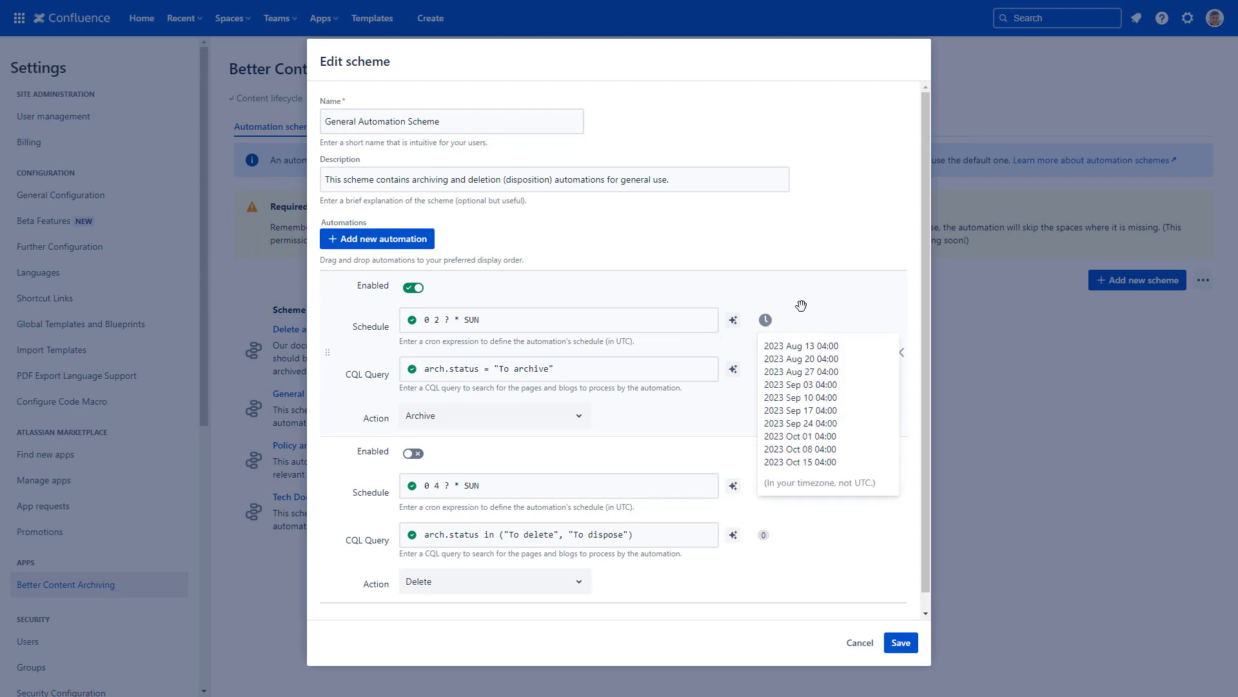
left_click(733, 370)
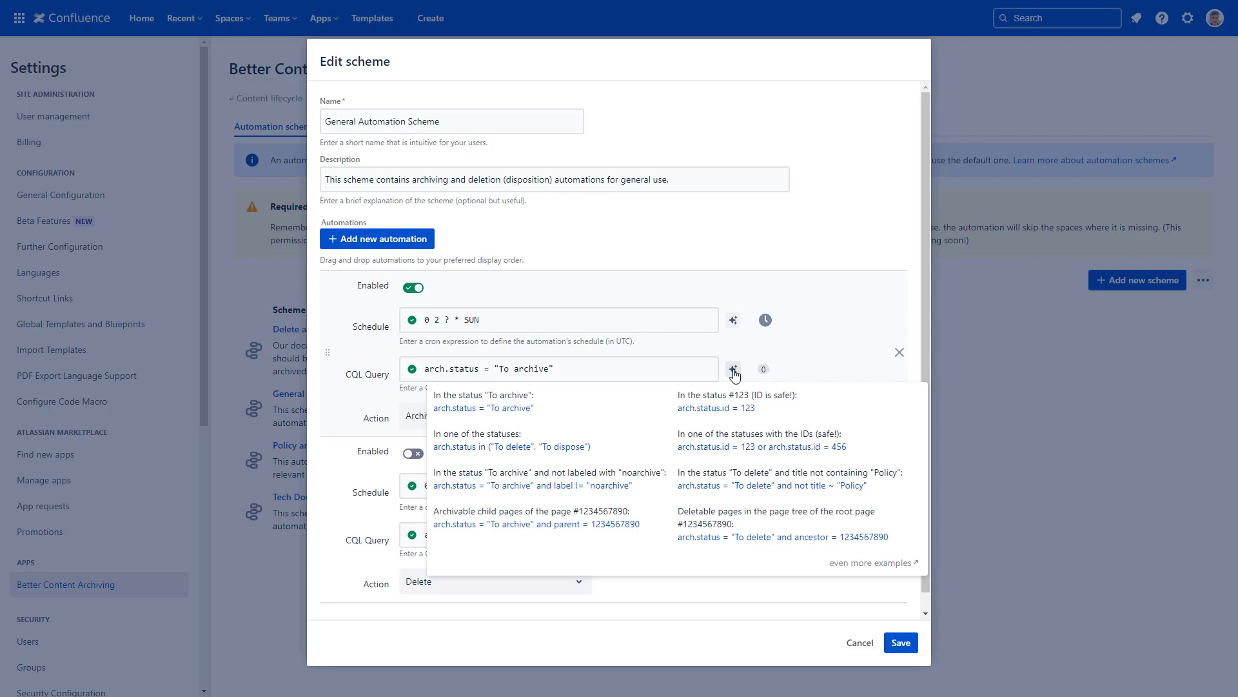
left_click(788, 356)
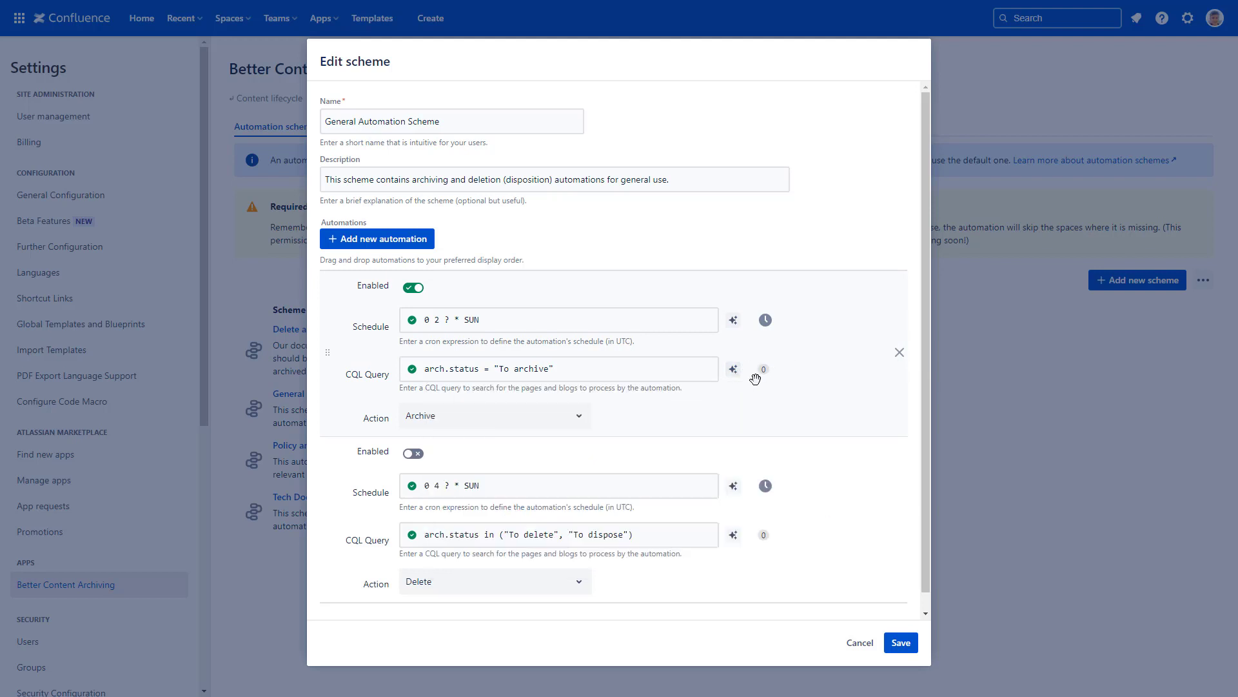
Keep Archive as the first automation's action, leave the delete automation disabled, and save
left_click(584, 425)
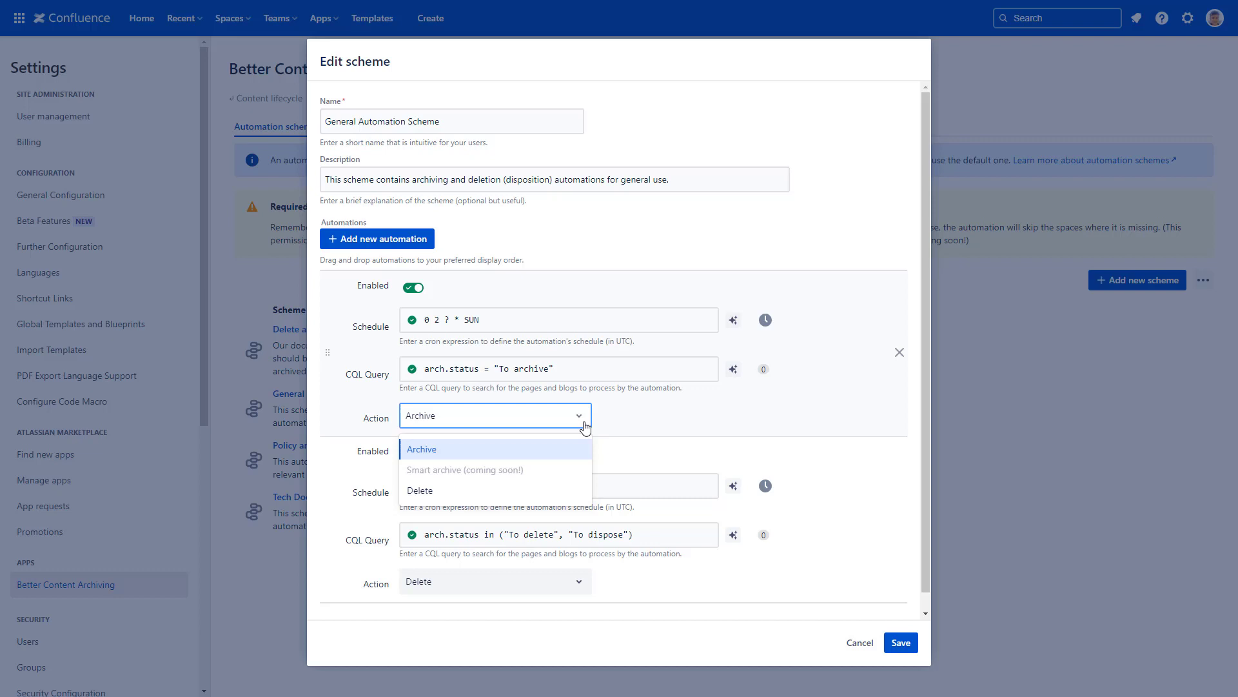
left_click(585, 427)
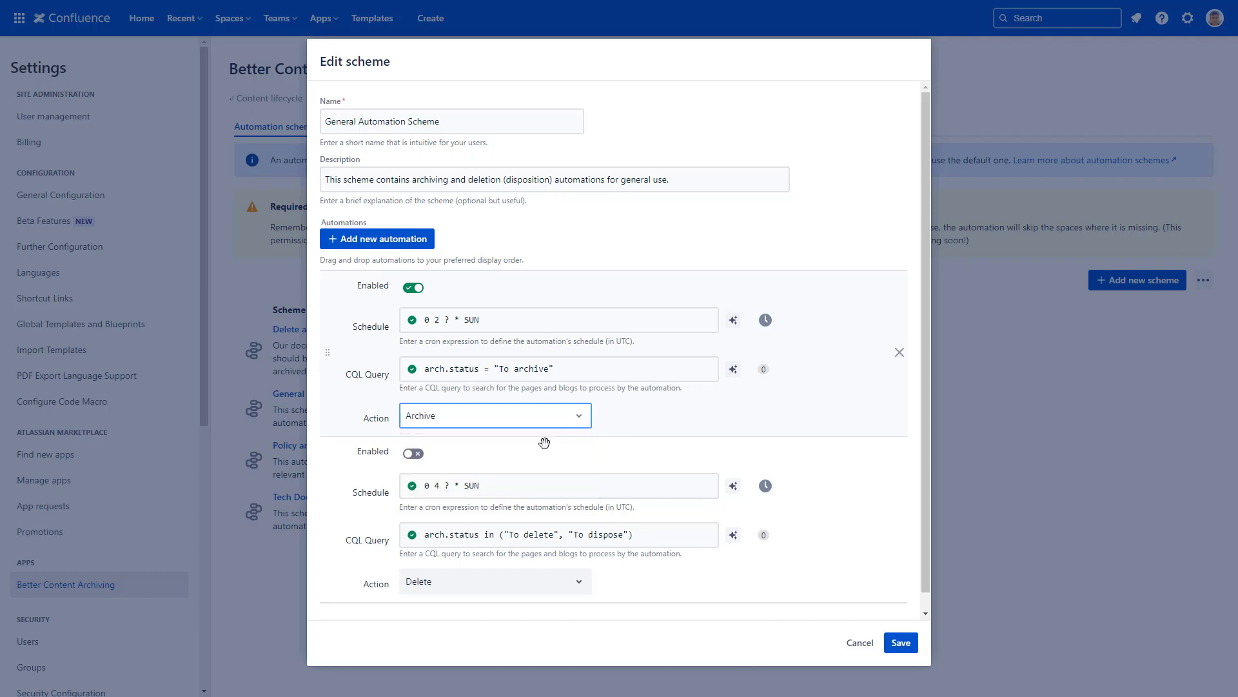
left_click(414, 453)
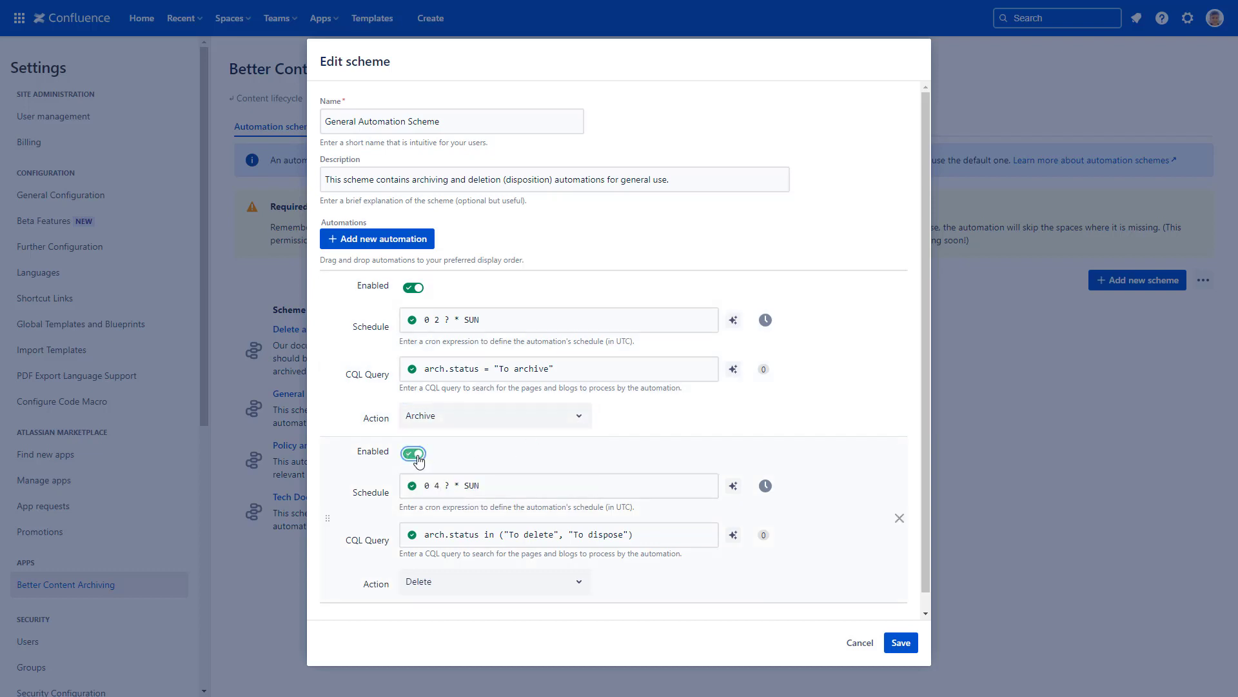
left_click(416, 455)
left_click(901, 644)
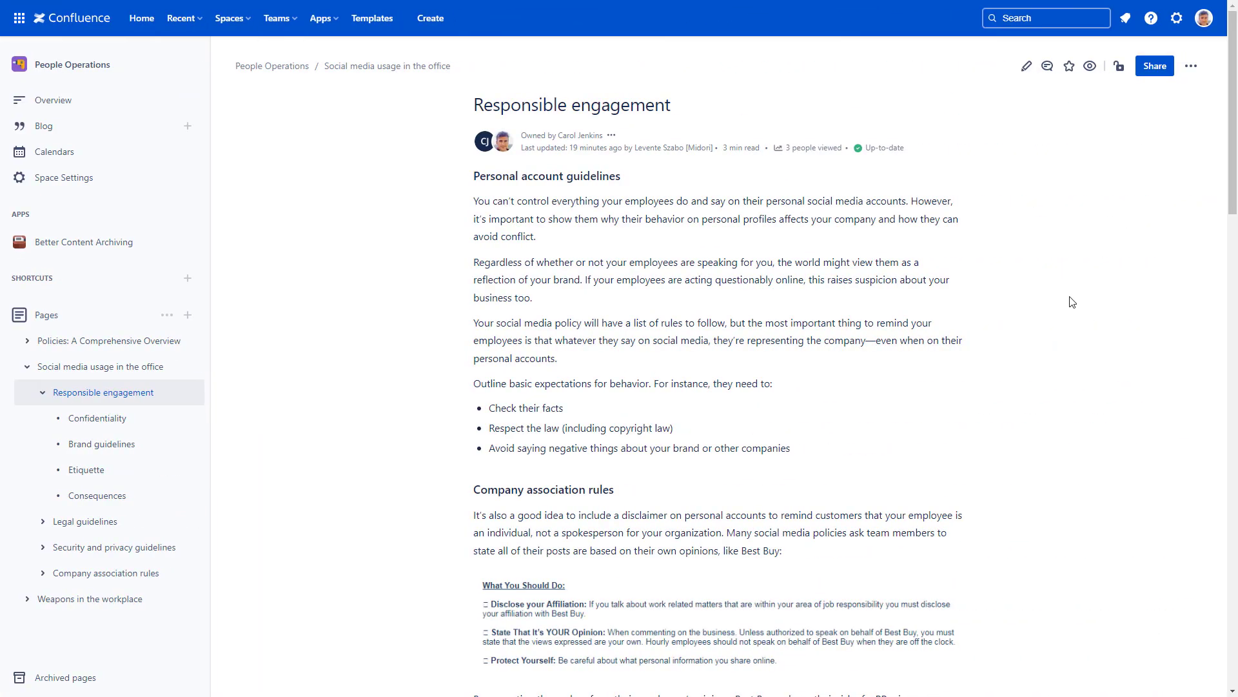
Show the Up-to-date status details card for the Responsible engagement page
left_click(890, 151)
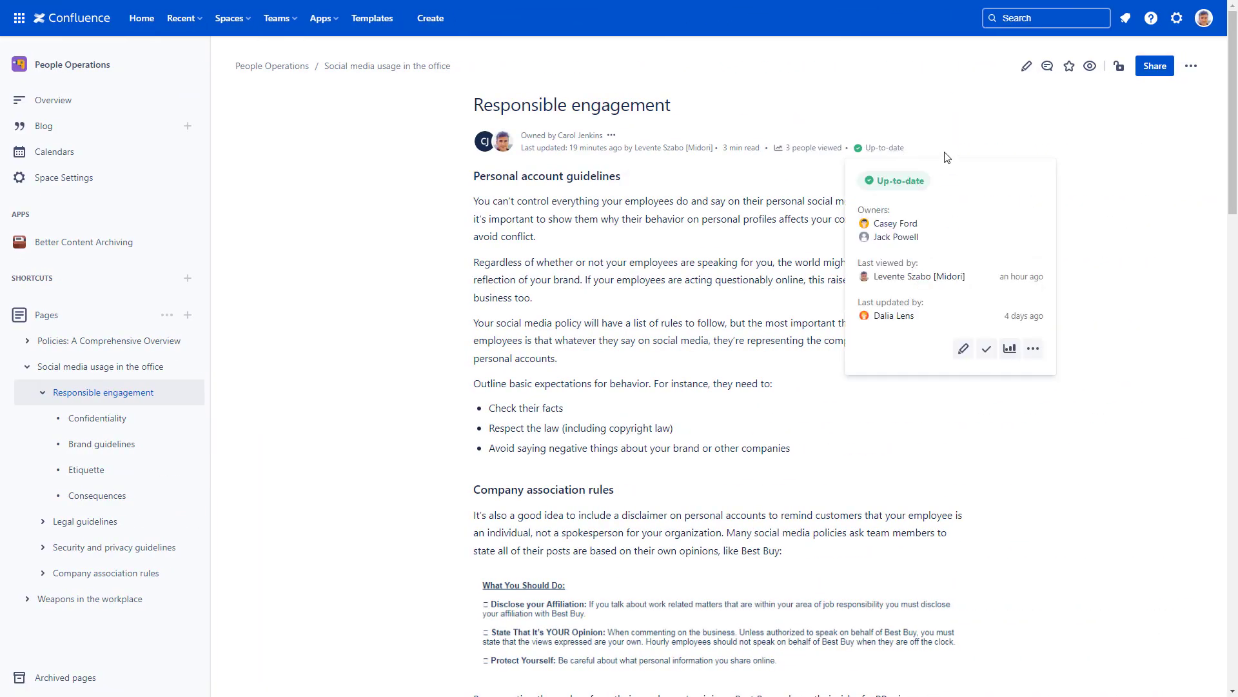
Set Responsible engagement and its descendant pages to be archived on August 2, 2023
left_click(1033, 348)
left_click(1019, 279)
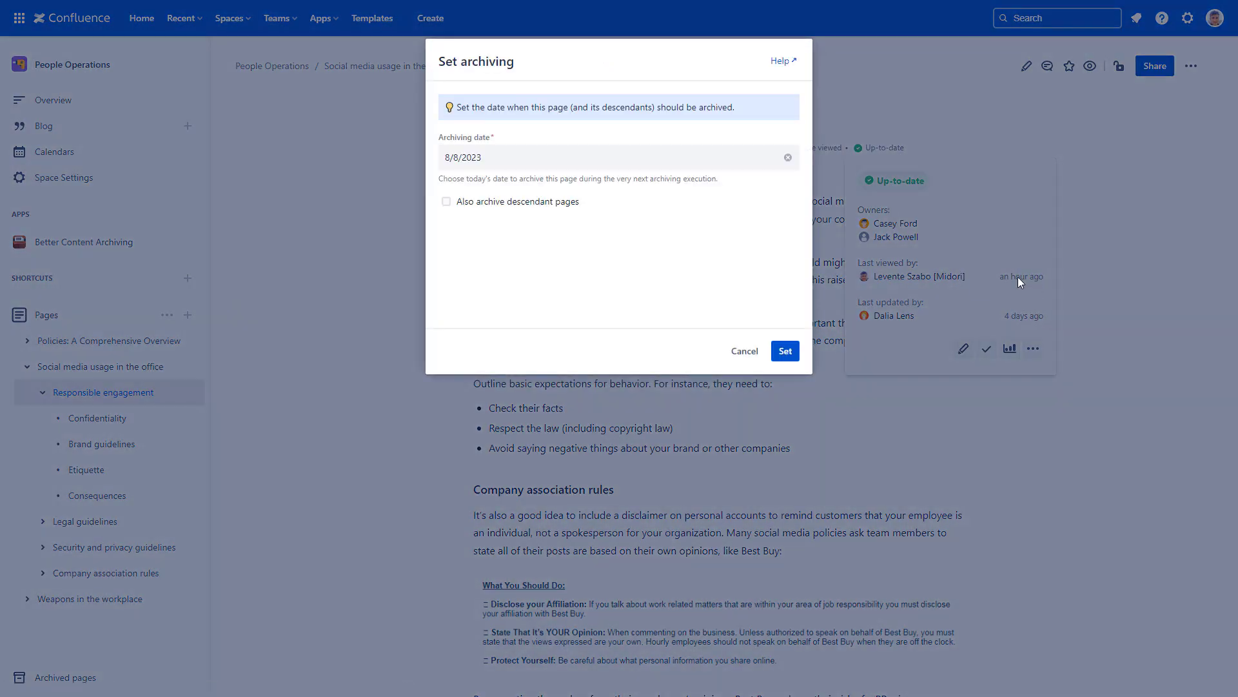
left_click(698, 159)
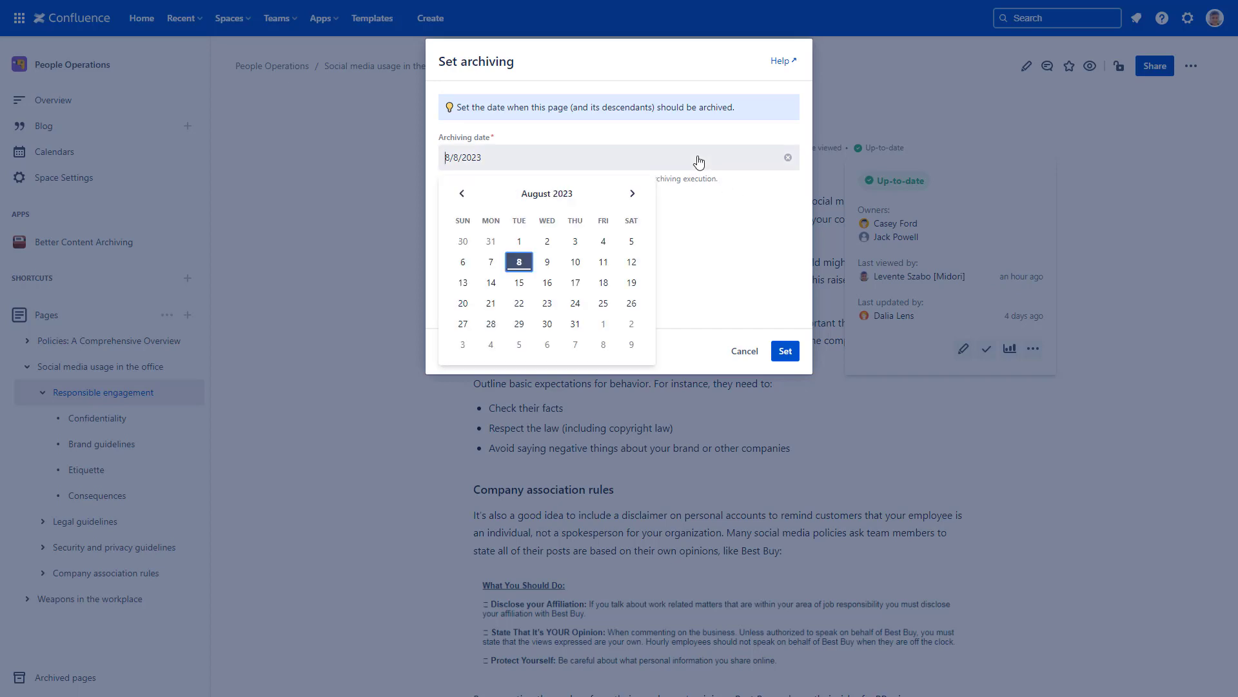
left_click(553, 245)
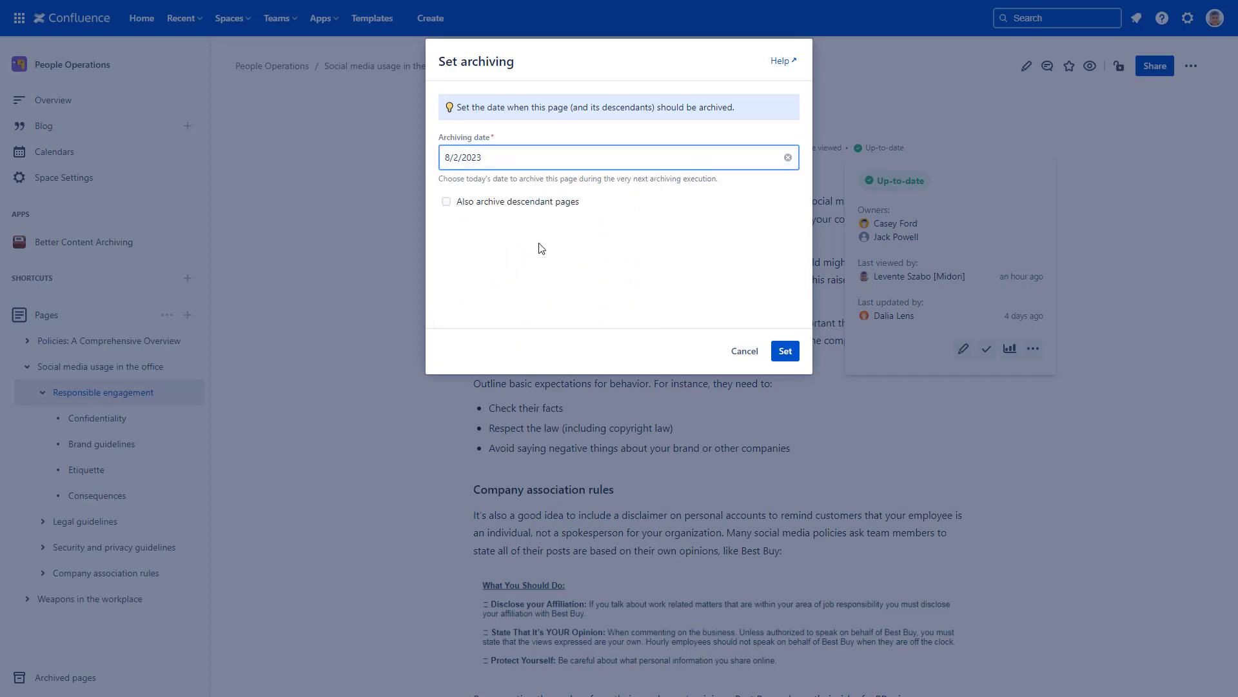
left_click(447, 202)
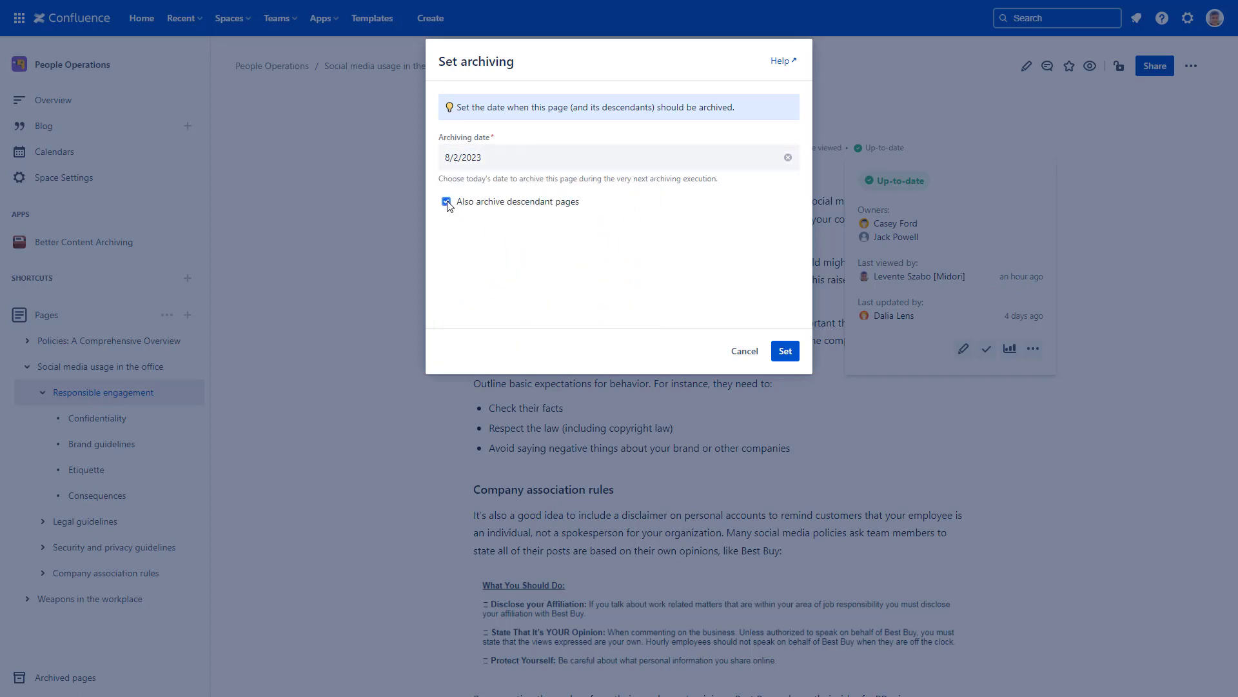
left_click(781, 353)
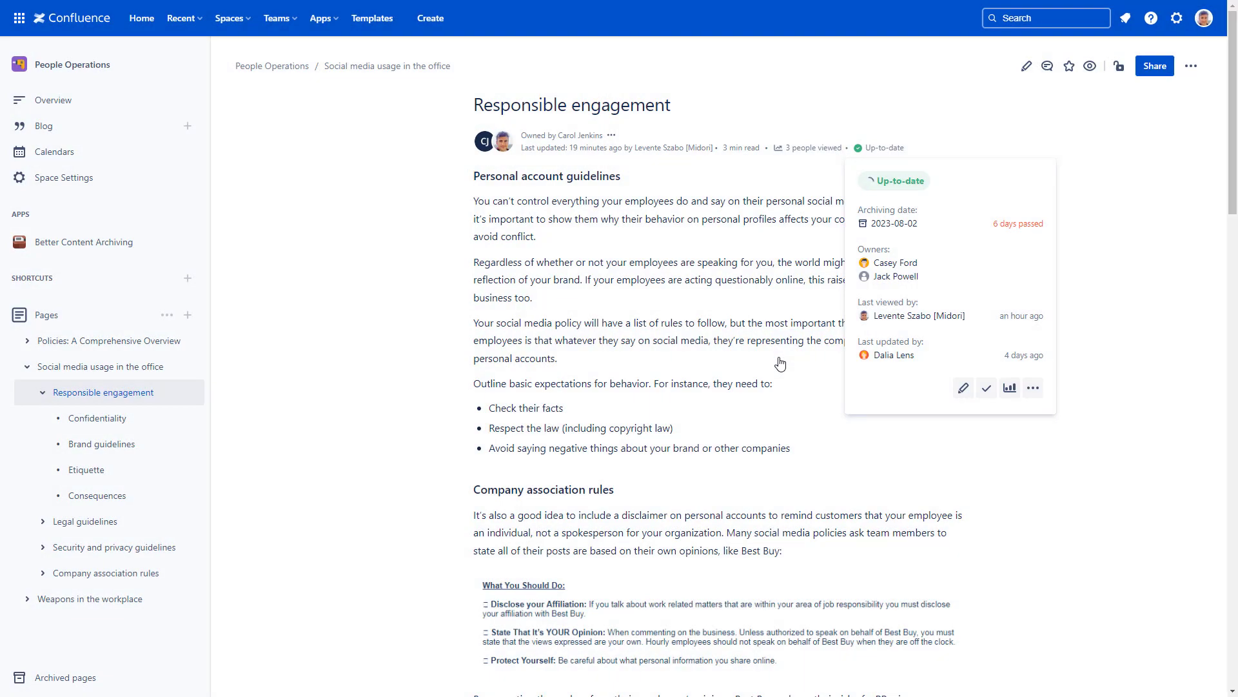
Execute all space automations, review the job results showing 5 contents archived, then open Archived pages
left_click(817, 184)
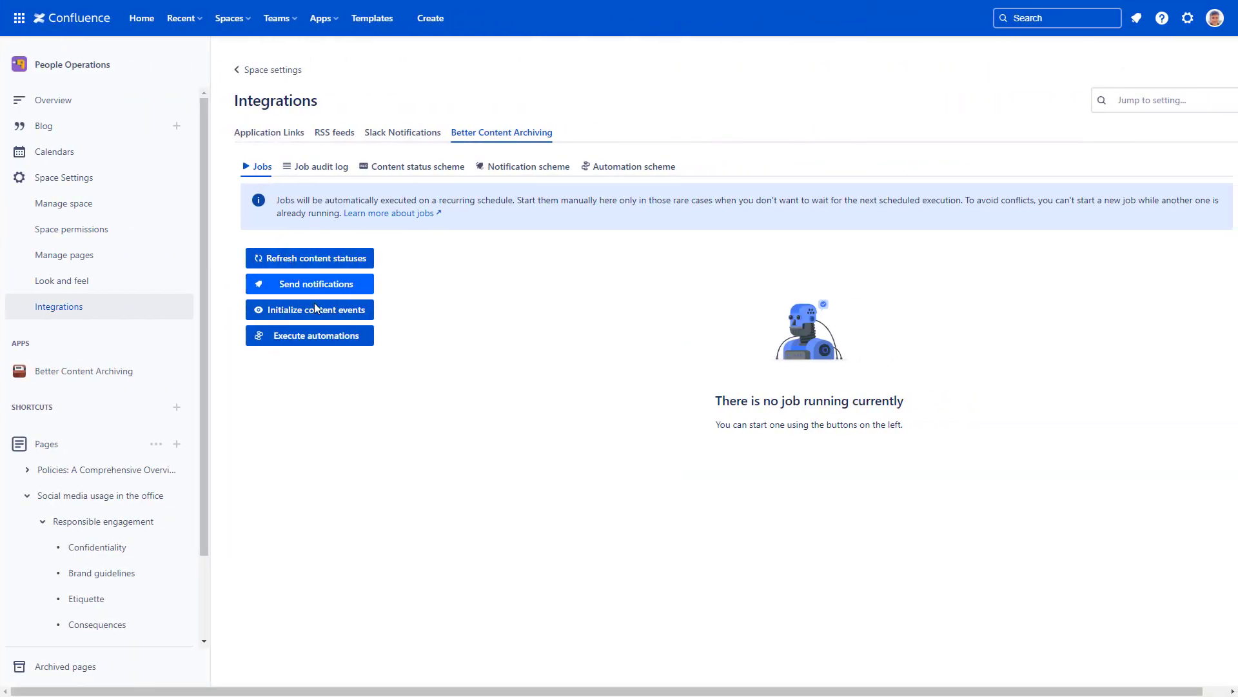
left_click(331, 338)
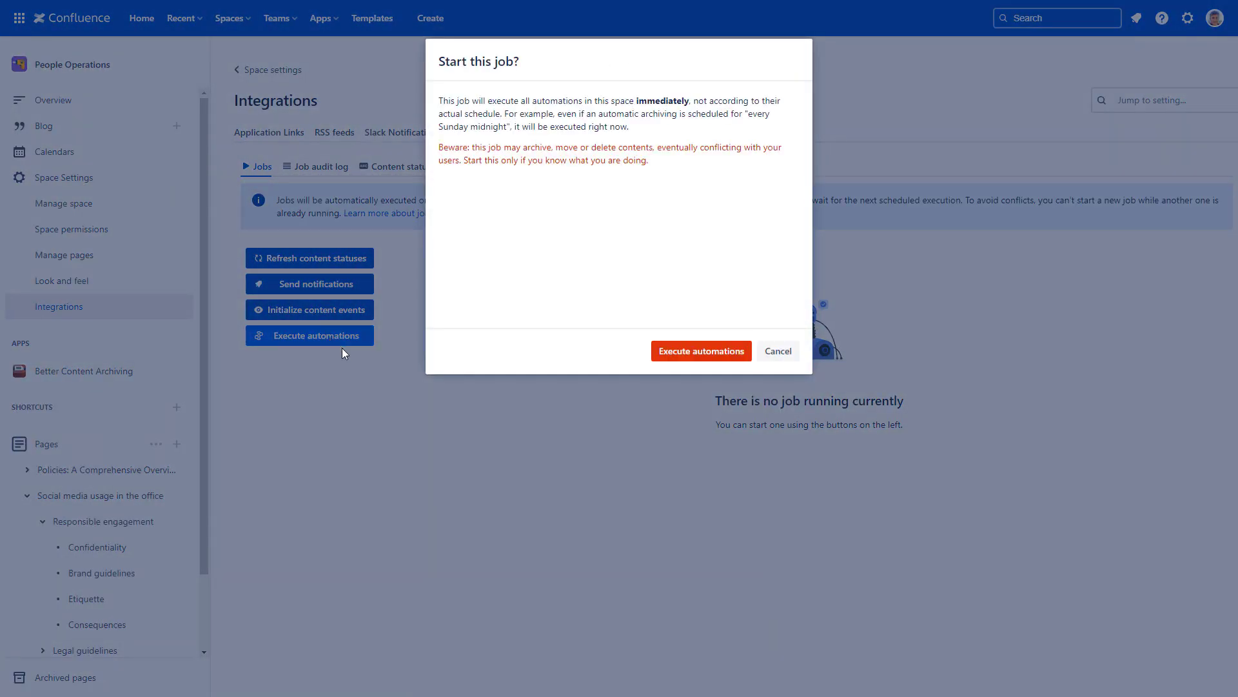
left_click(693, 354)
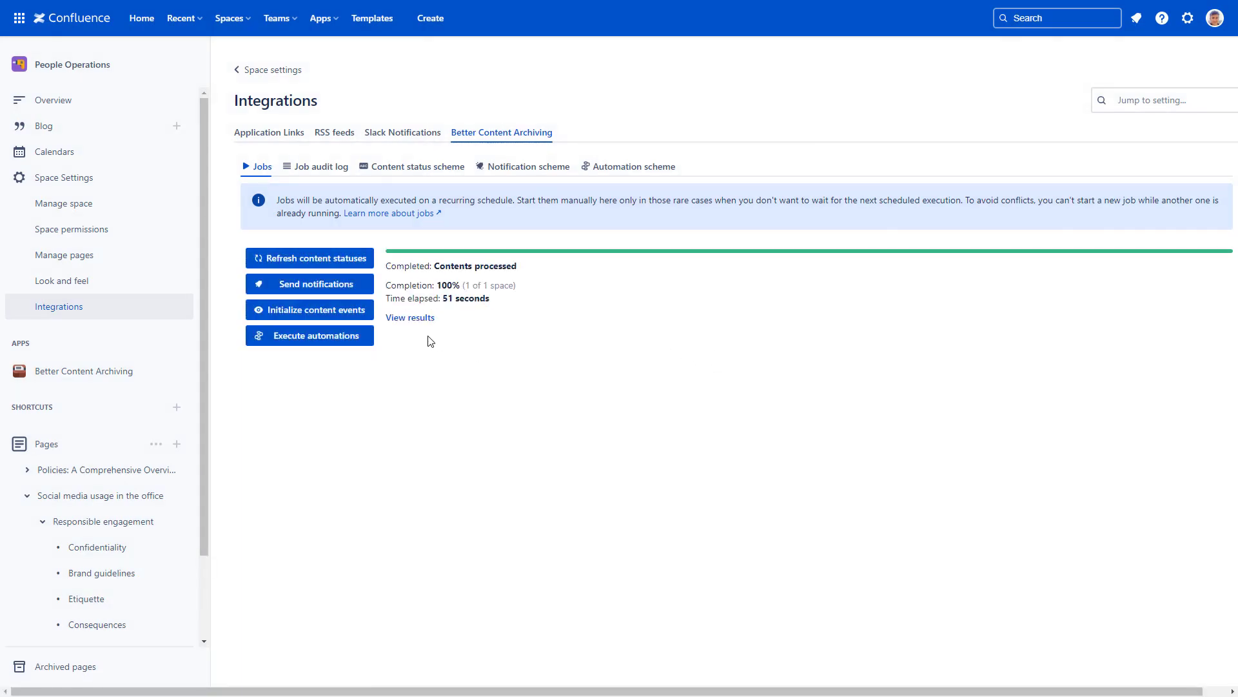
left_click(411, 319)
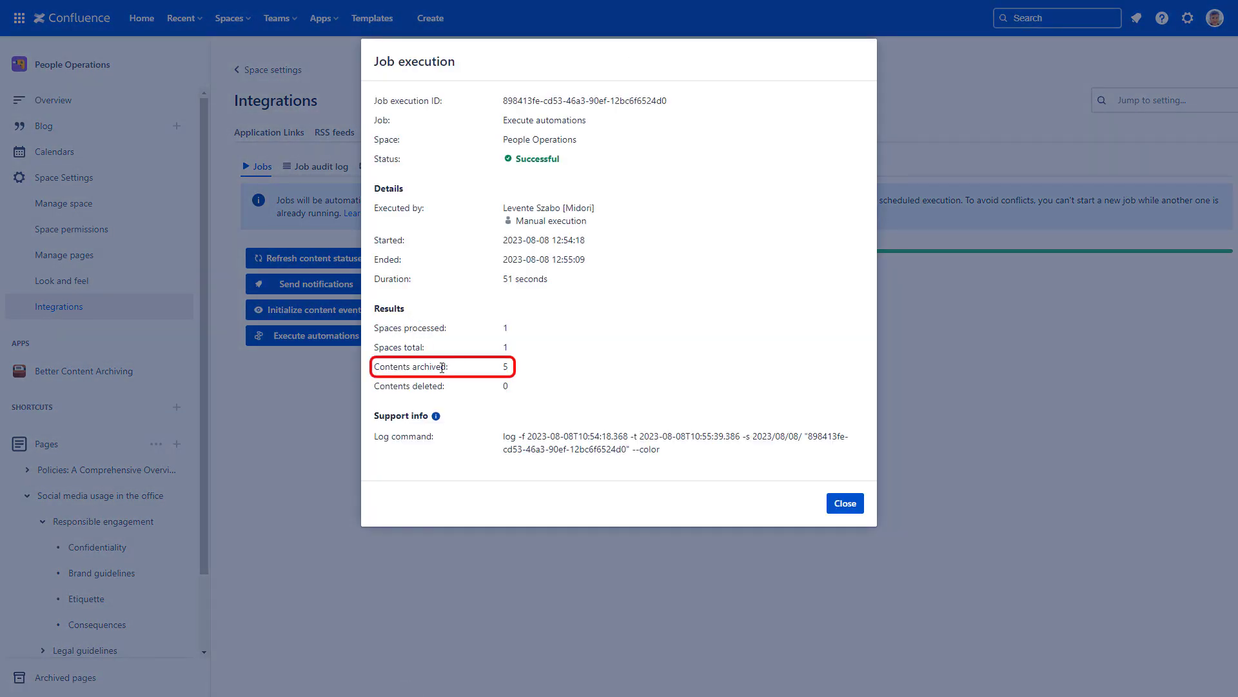
left_click(843, 504)
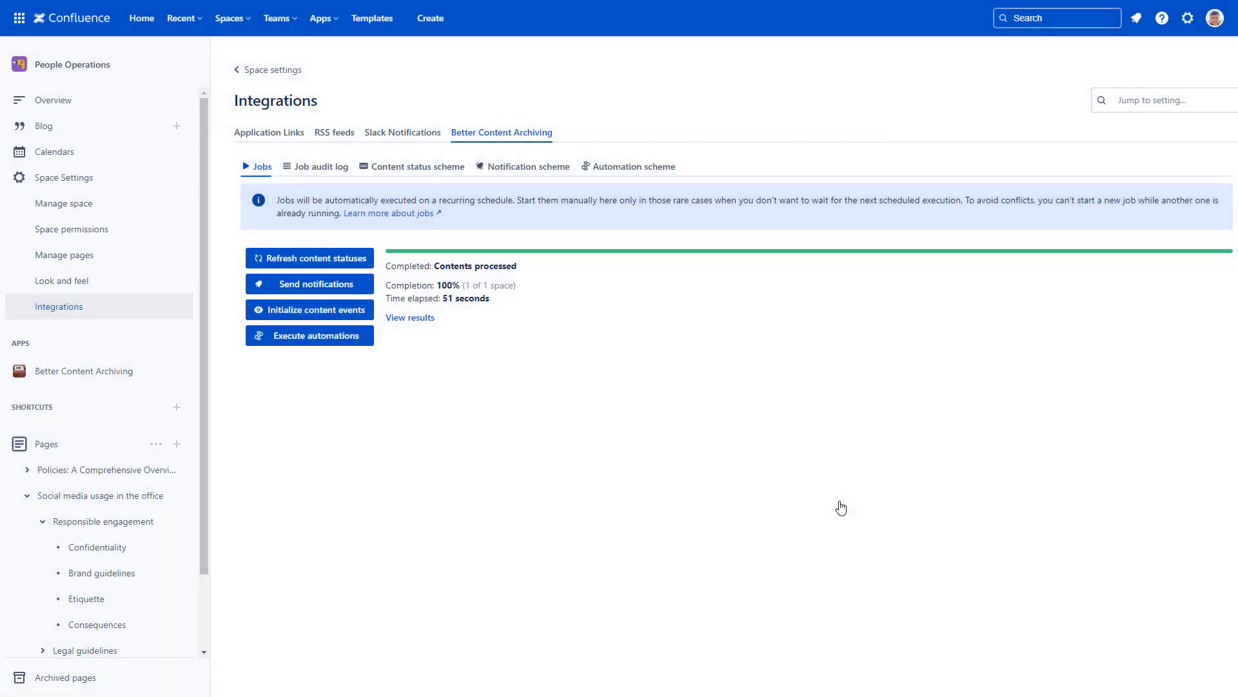
left_click(78, 674)
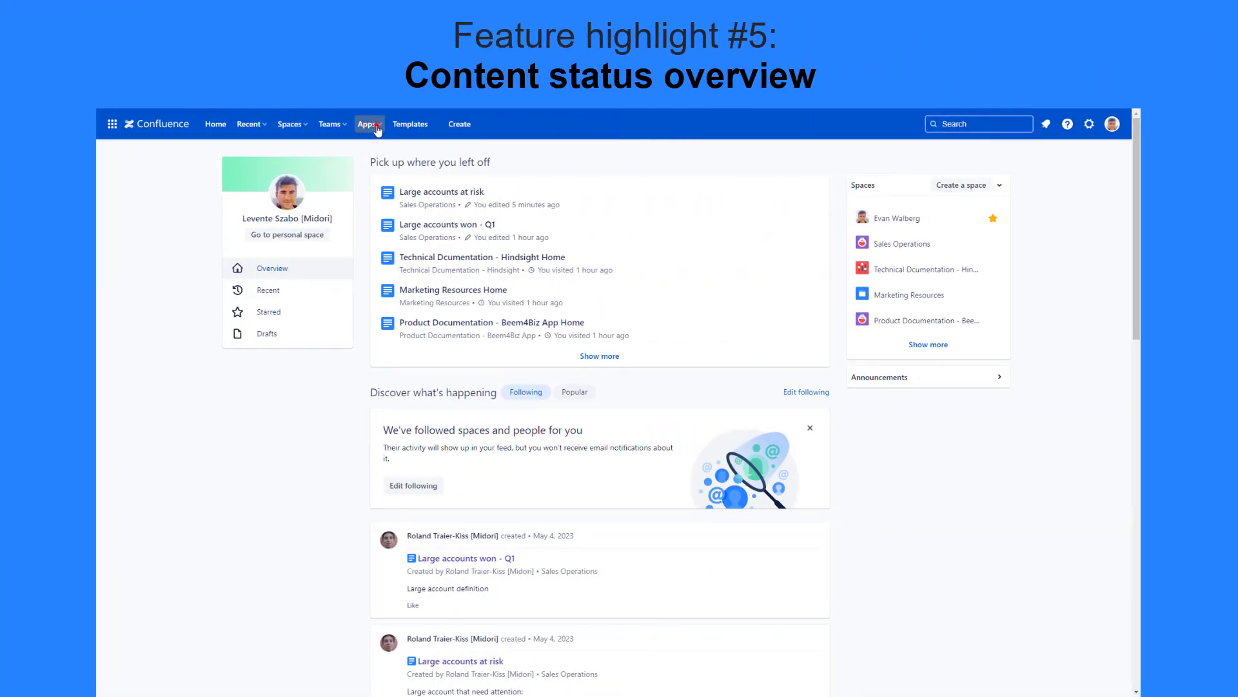
Open the Better Content Archiving app's content status overview from Apps
left_click(376, 124)
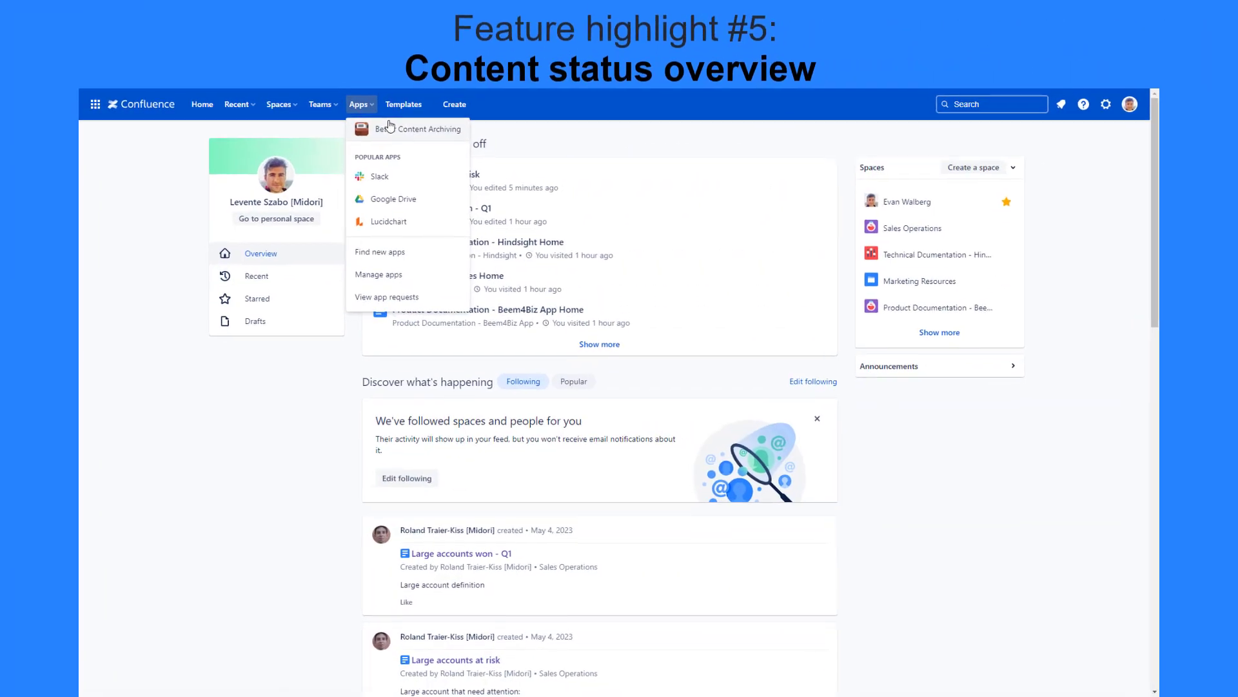
left_click(415, 148)
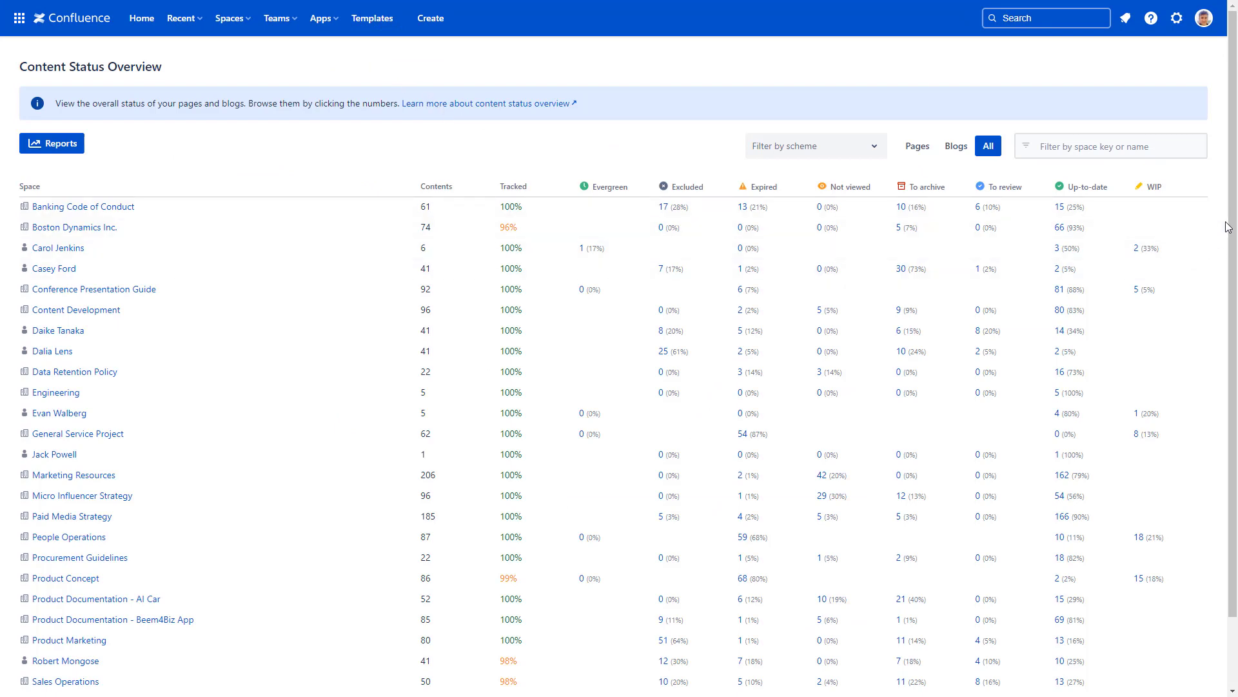
left_click_drag(1227, 227, 1227, 289)
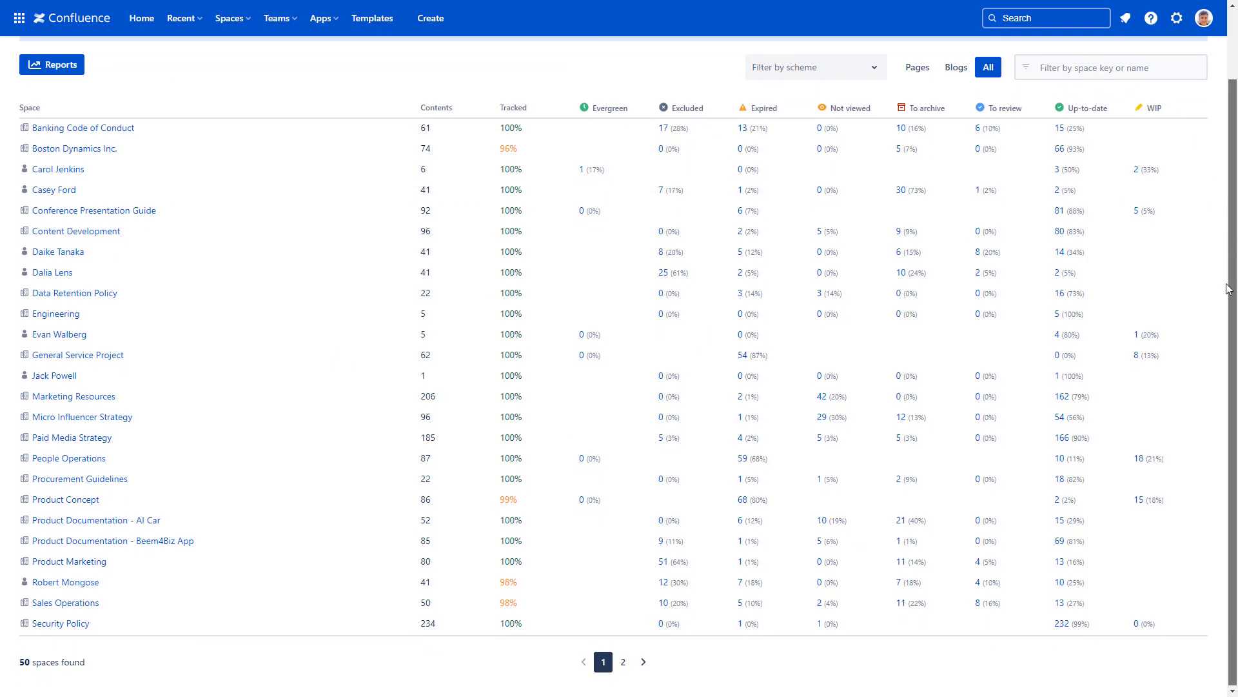
scroll(1229, 285, "up", 2)
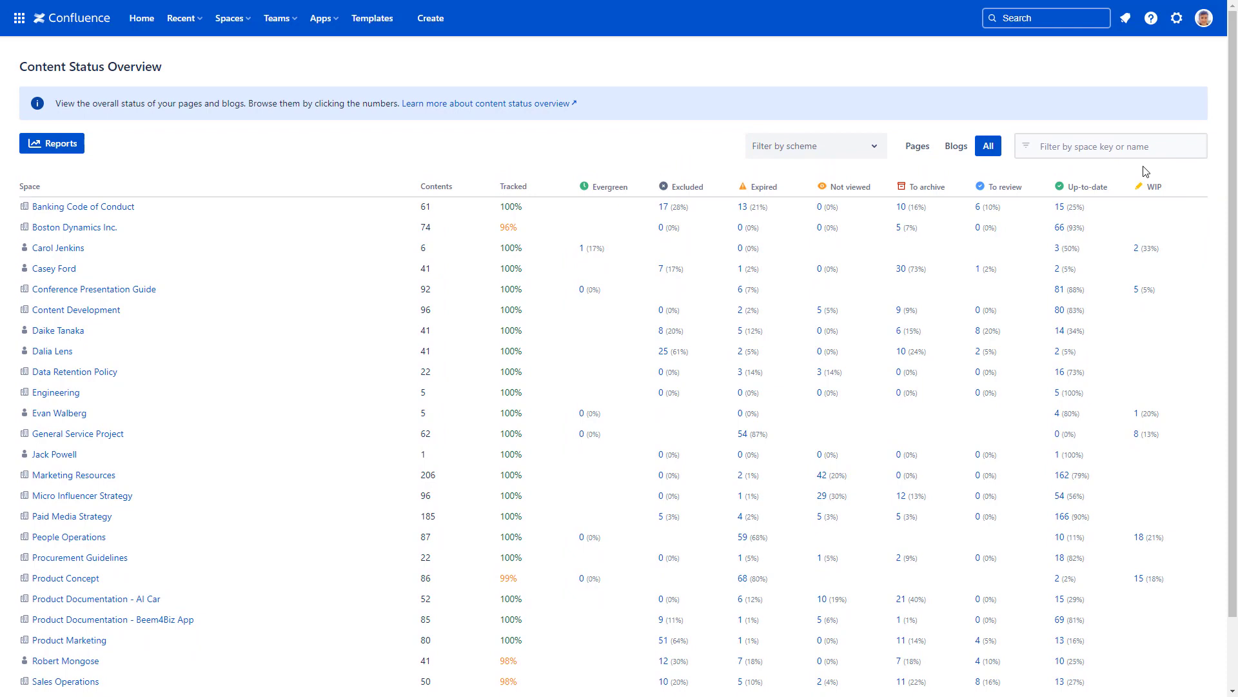
Filter spaces by 'Product' and list the Expired pages of Product Documentation - AI Car
left_click(1128, 147)
type("Produc")
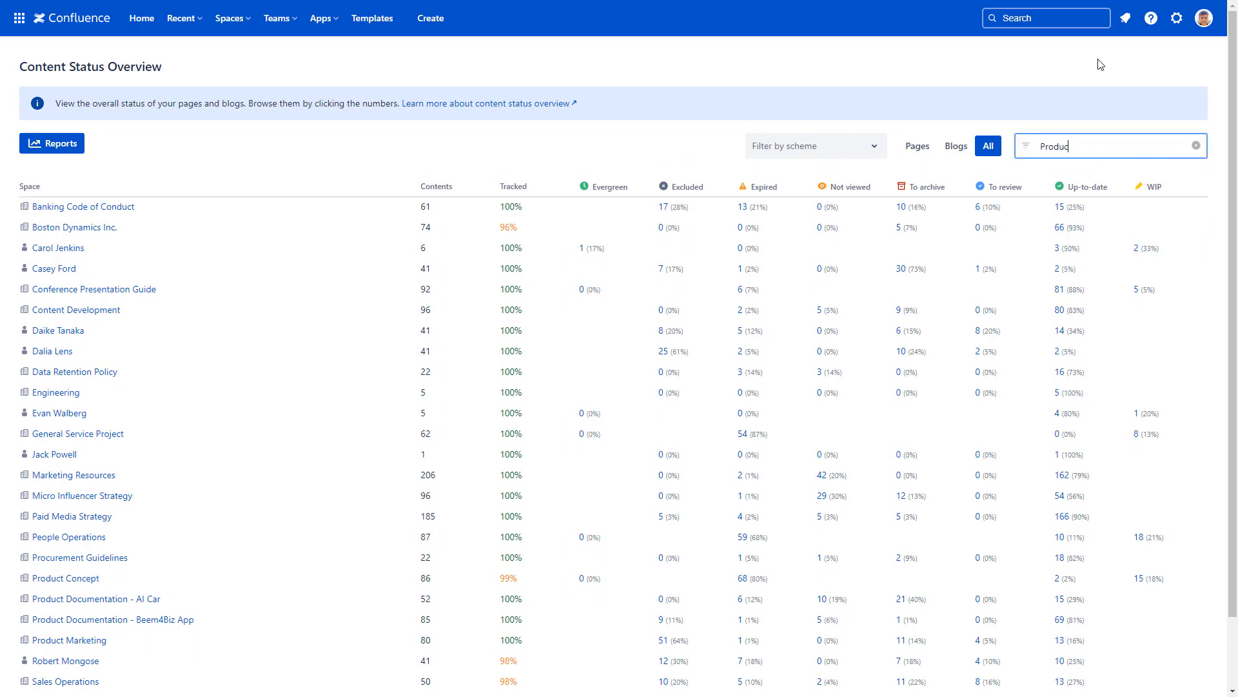
type("t")
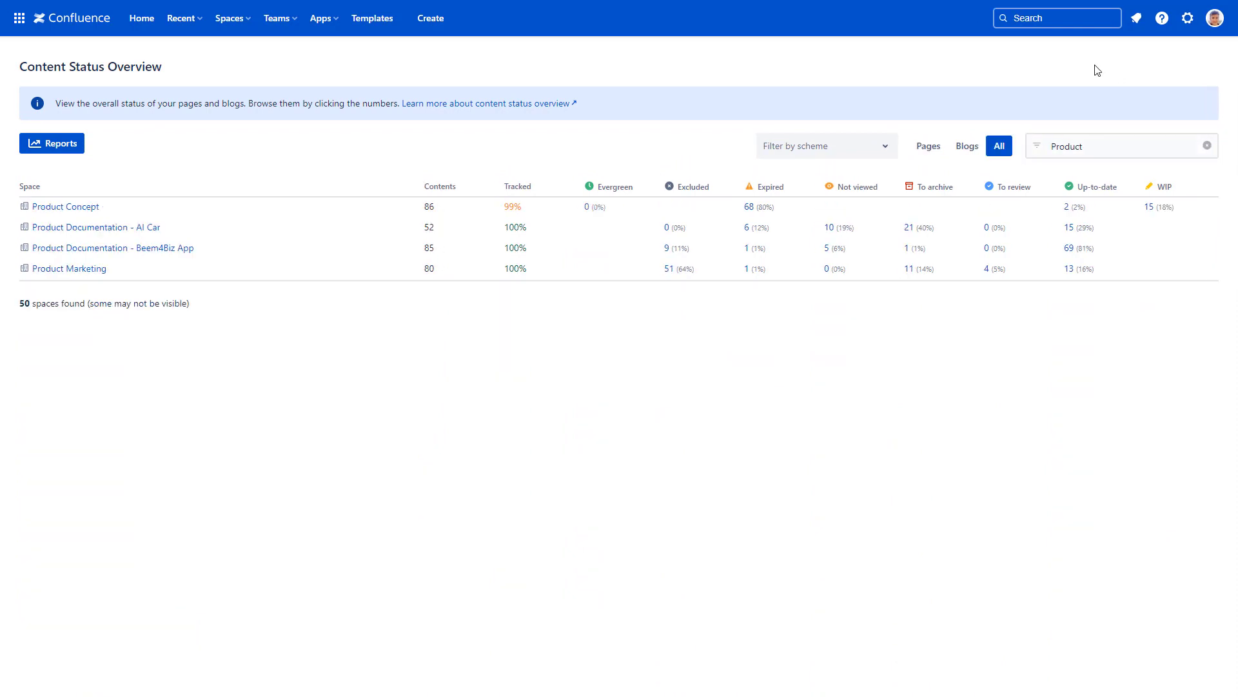
left_click(746, 228)
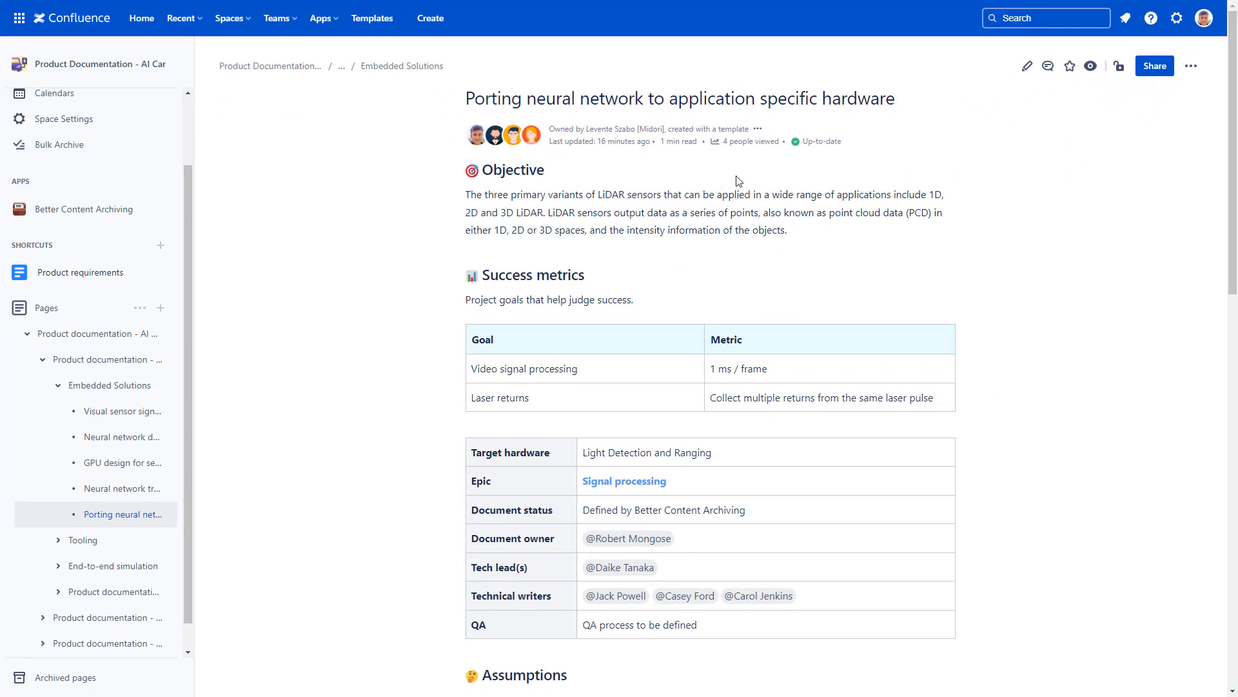
Show the Up-to-date status details card for the 'Porting neural network to application specific hardware' page
left_click(822, 142)
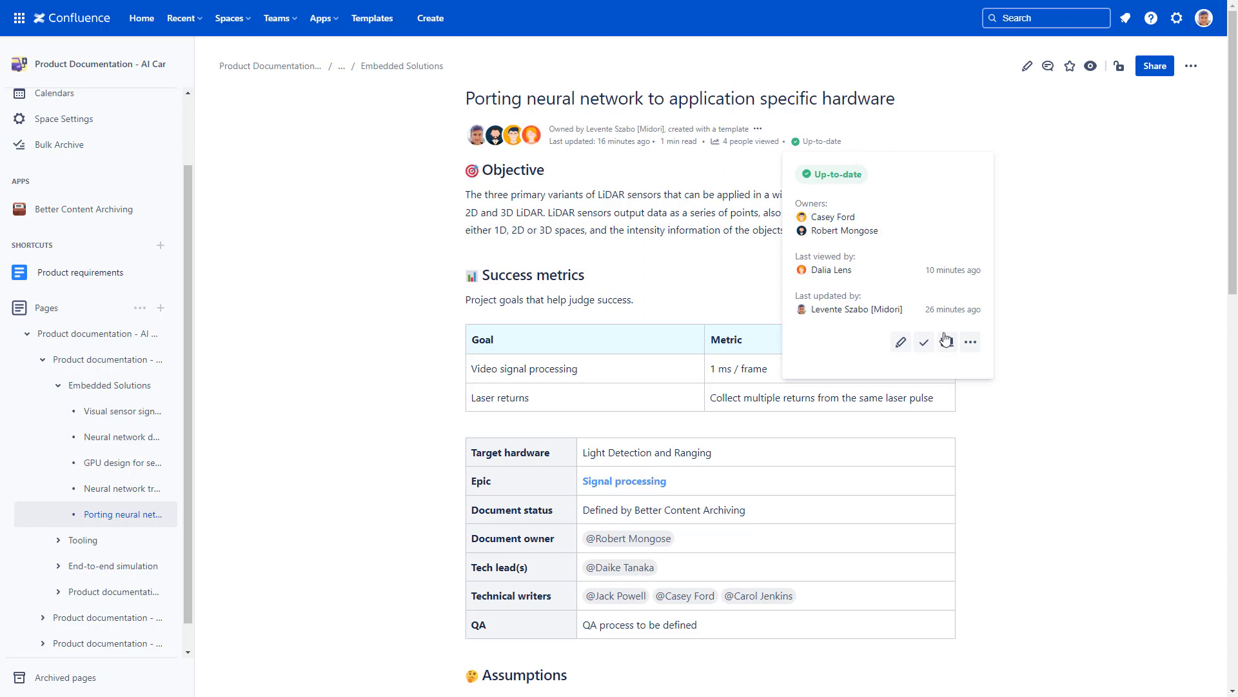
Set the page's expiration date to July 10, 2023, so its status becomes Expired
left_click(969, 349)
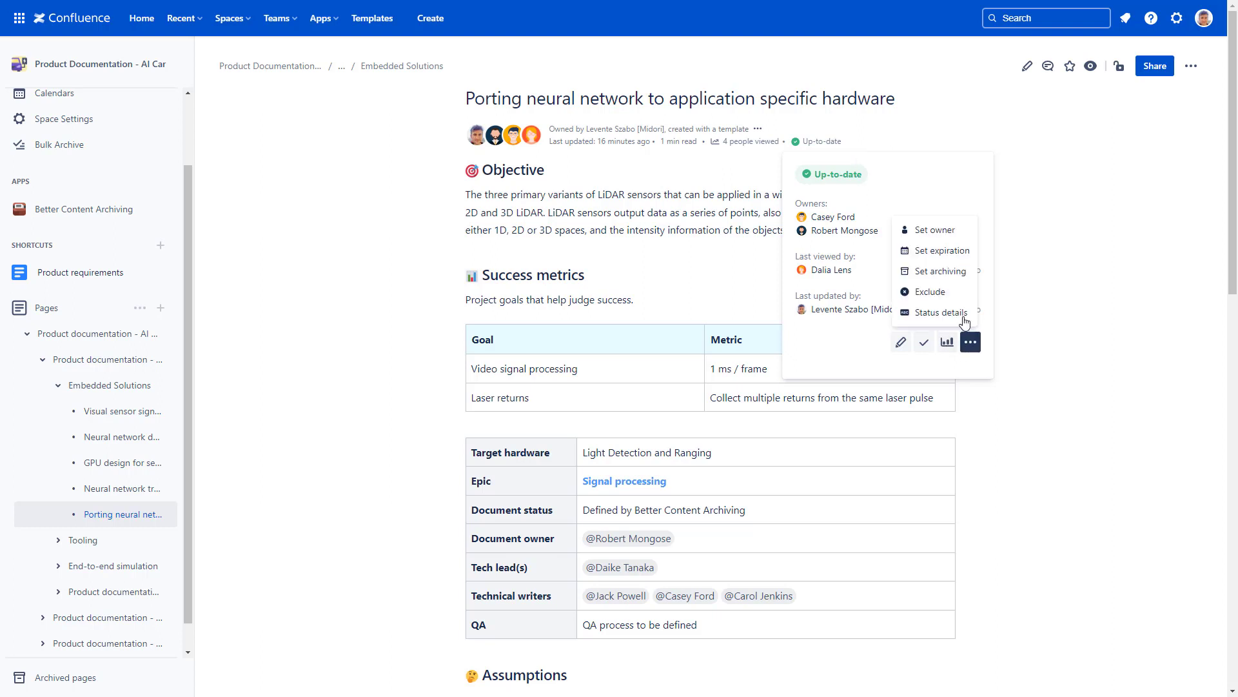
left_click(941, 251)
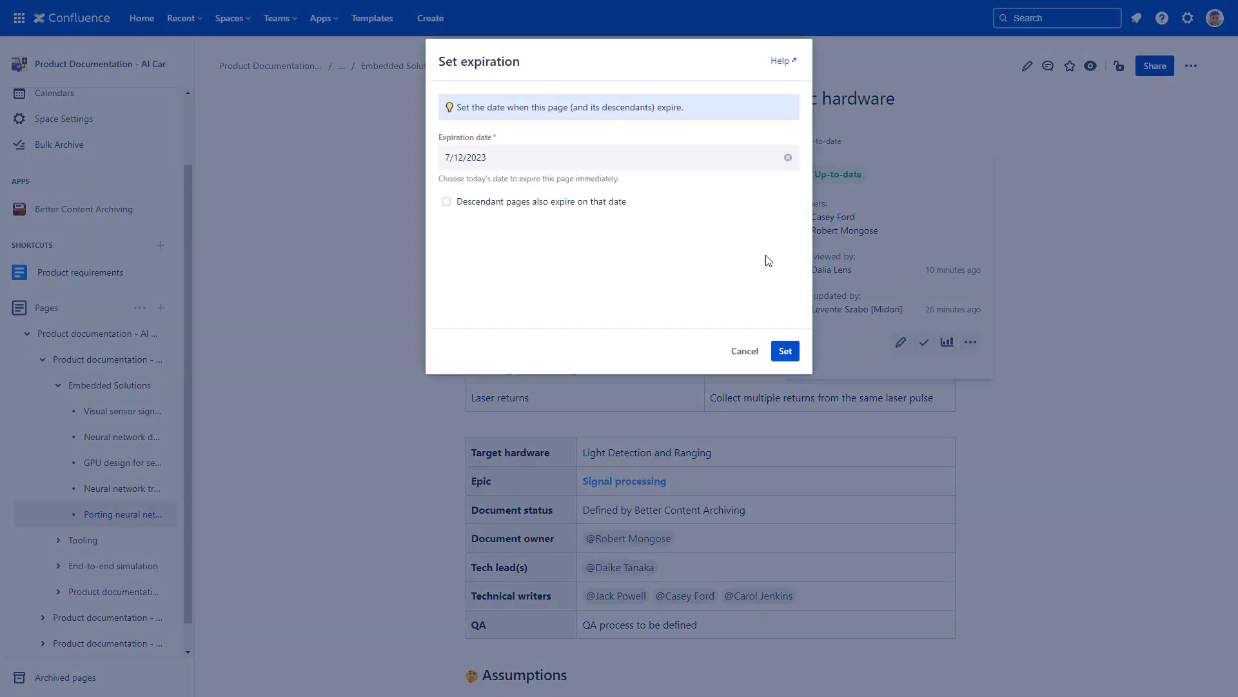
left_click(685, 165)
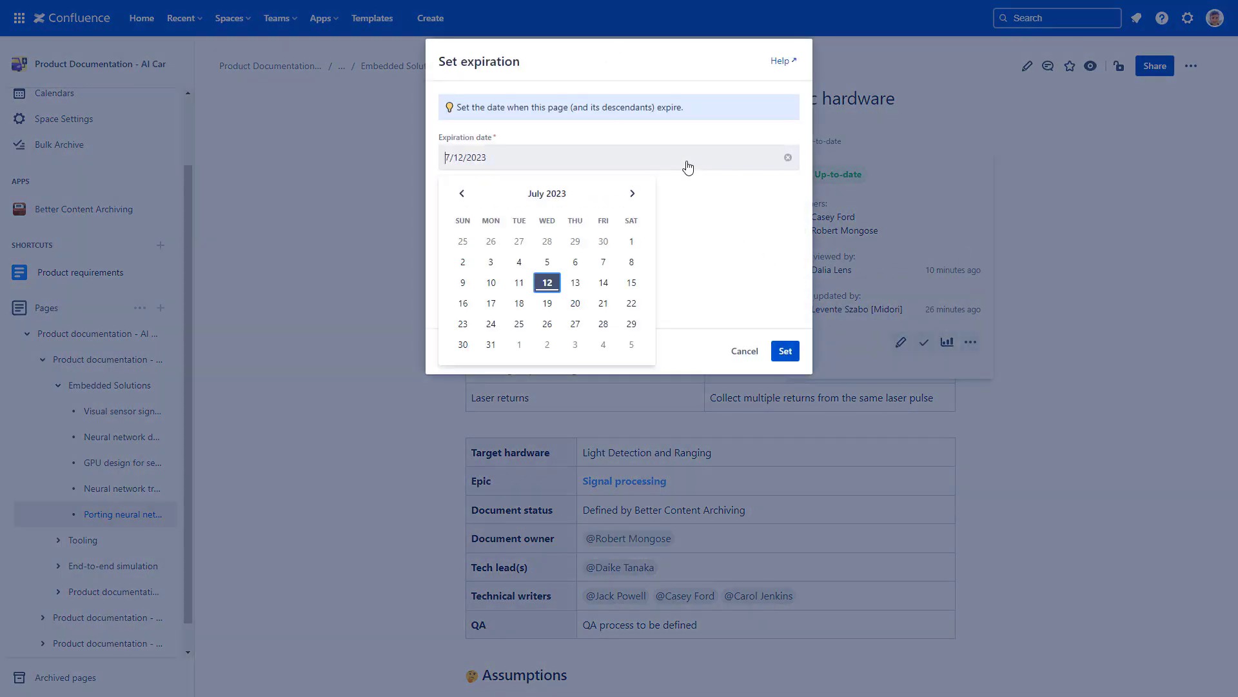
left_click(491, 282)
left_click(785, 354)
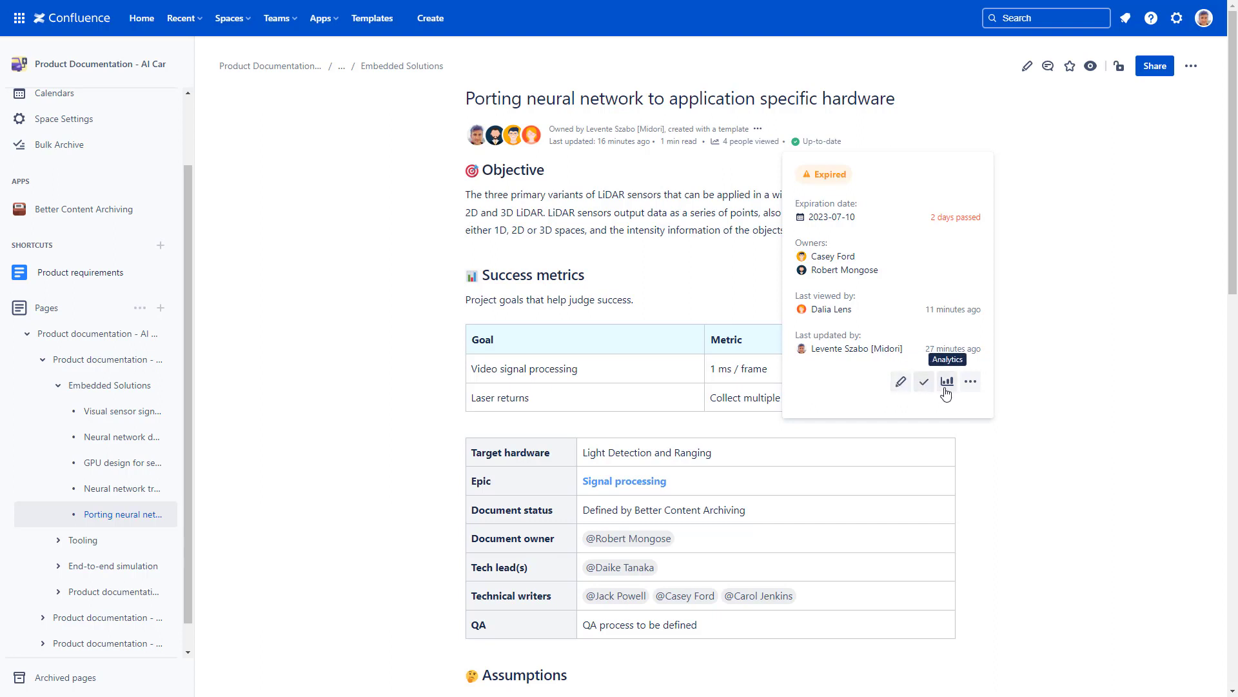
left_click(972, 384)
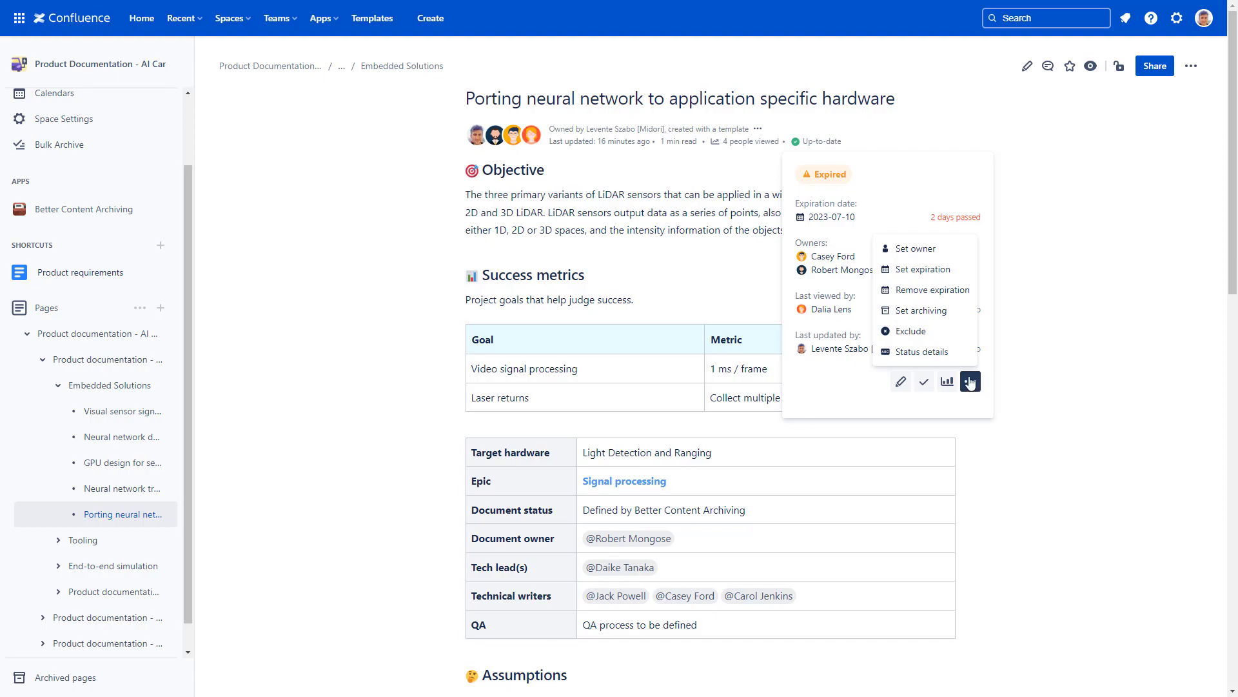
Choose Status details from the page's more-actions menu to view its full status information
left_click(961, 352)
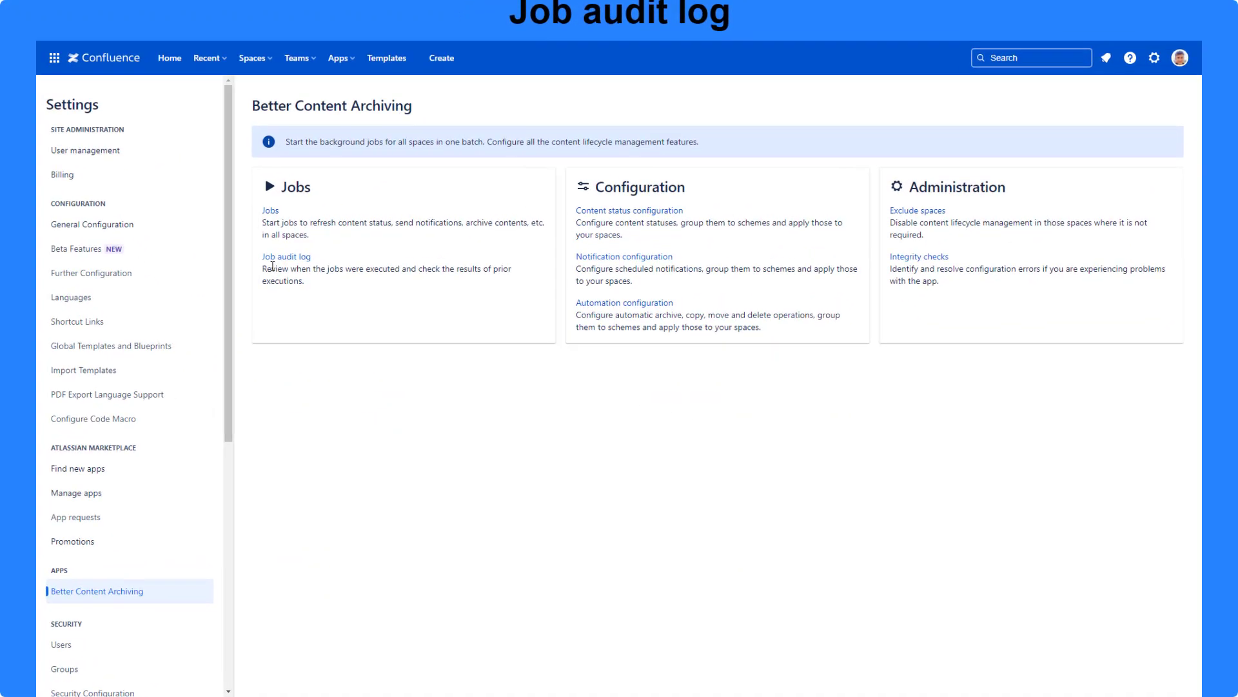
In the job audit log, review the Send notifications, Refresh content statuses and Execute automations job results
left_click(248, 234)
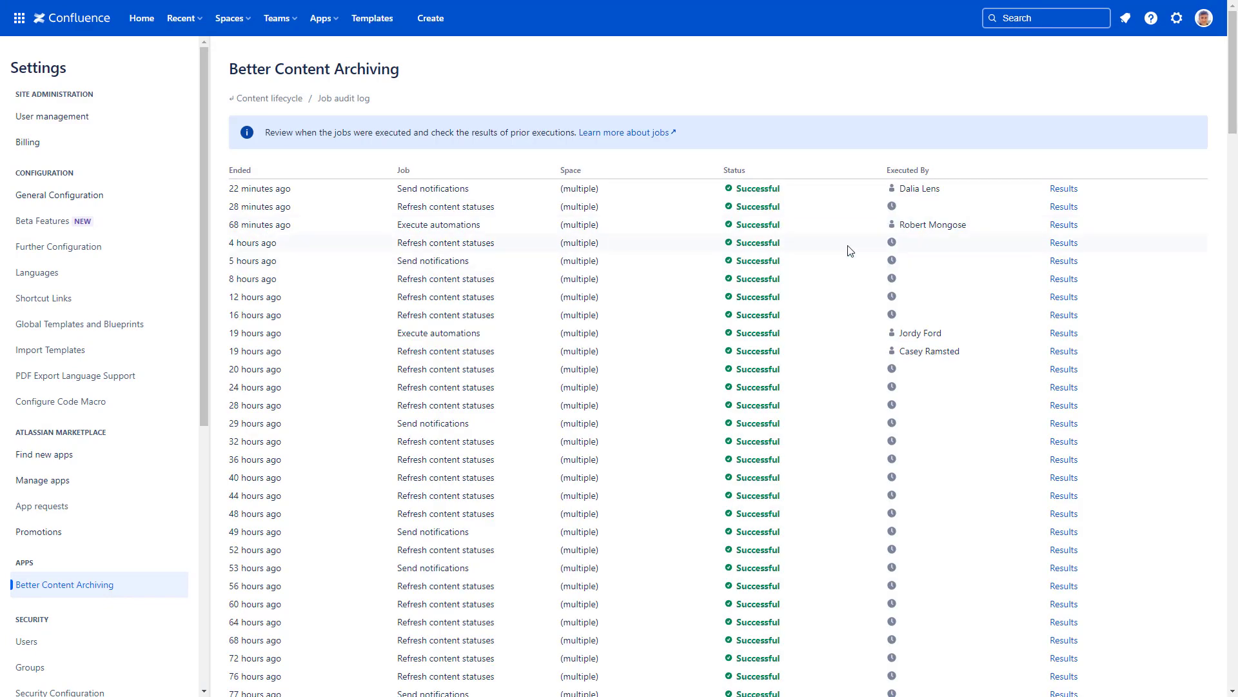
left_click(1054, 189)
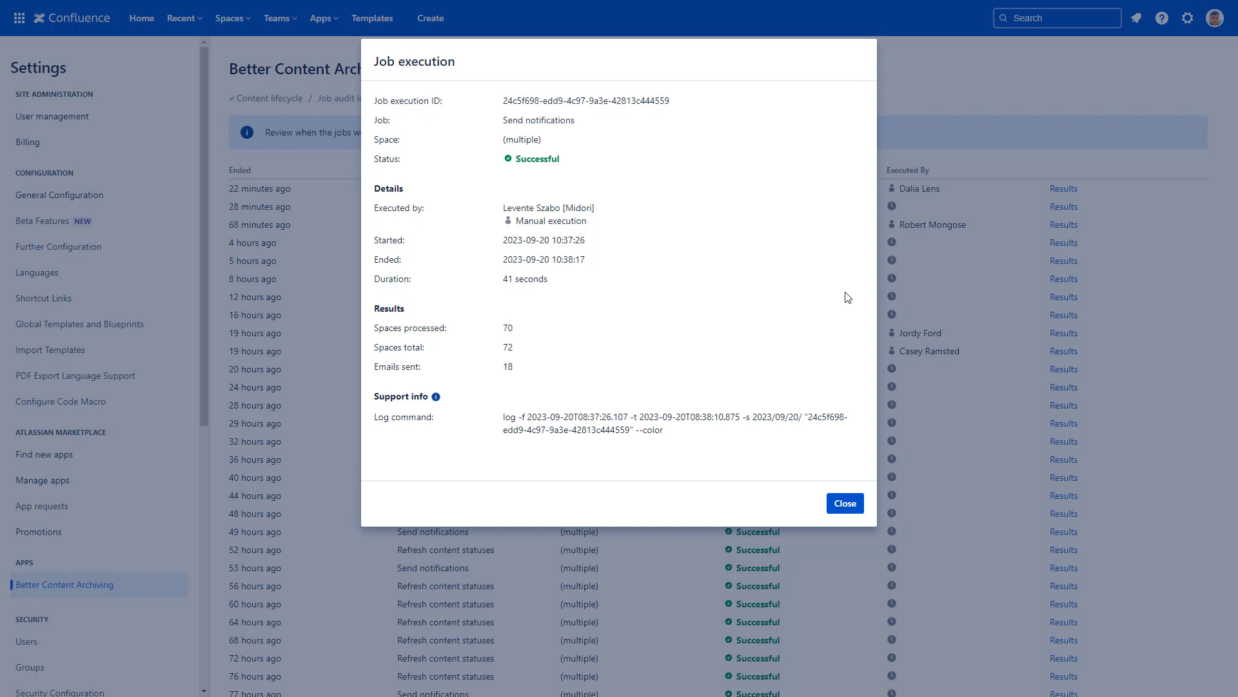
left_click(845, 502)
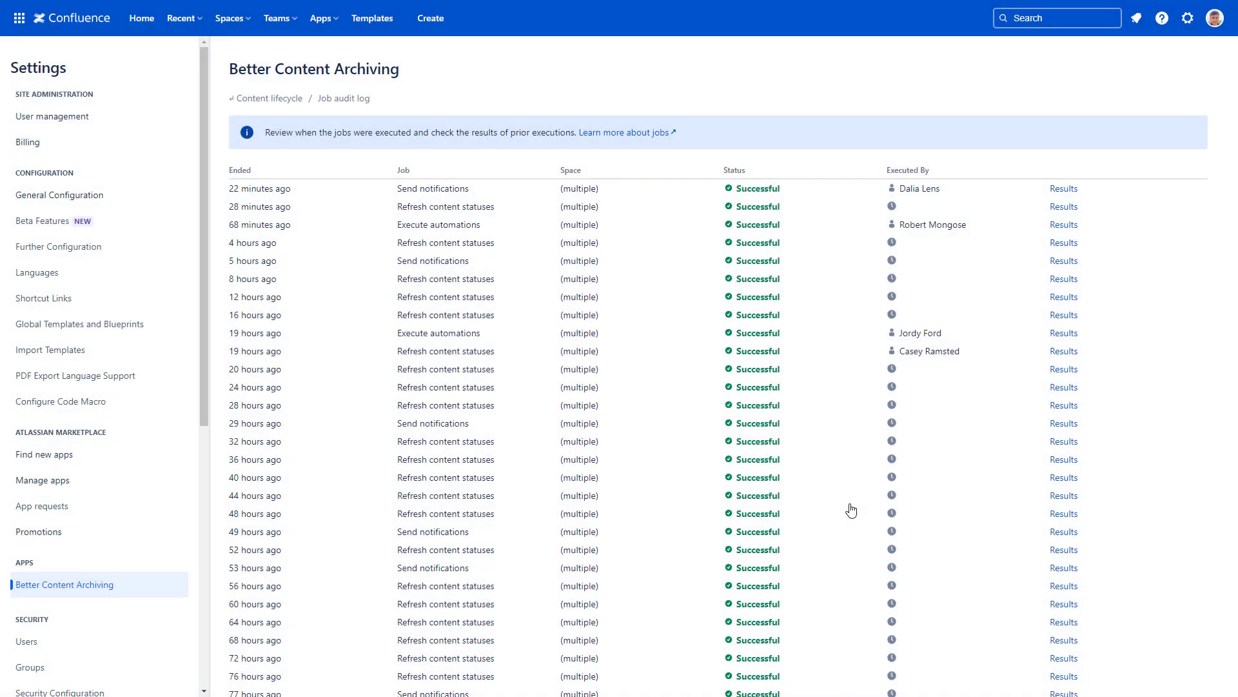
left_click(1064, 206)
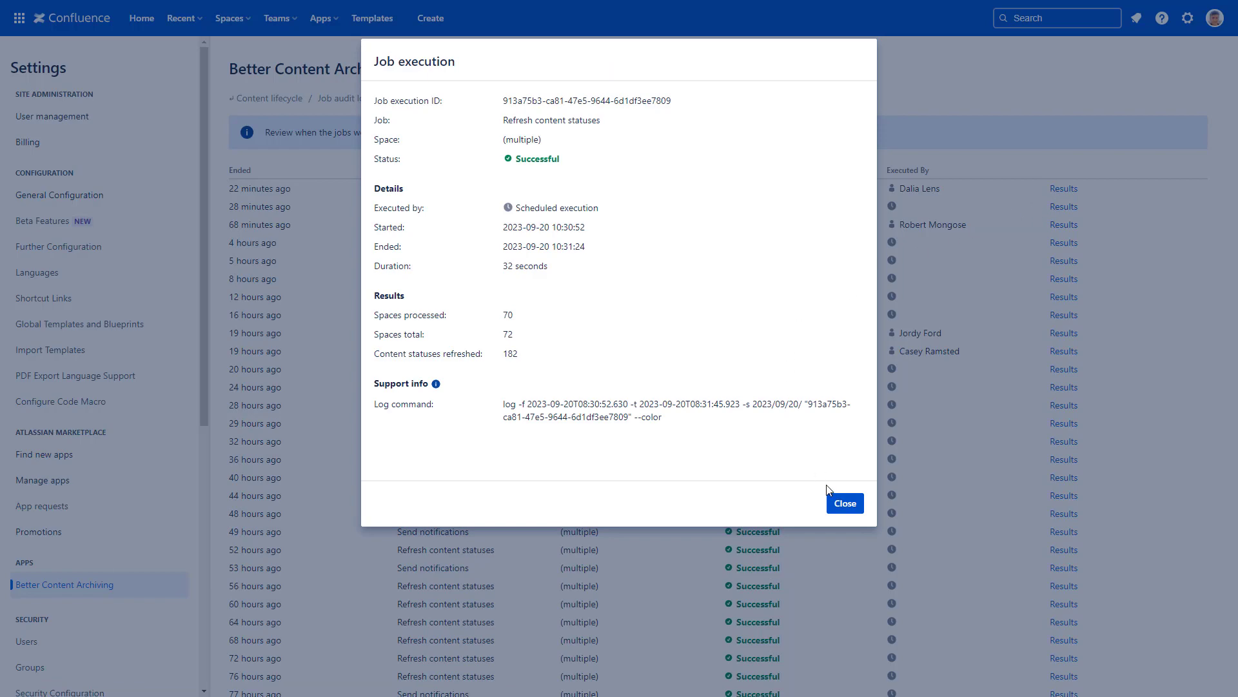
left_click(839, 505)
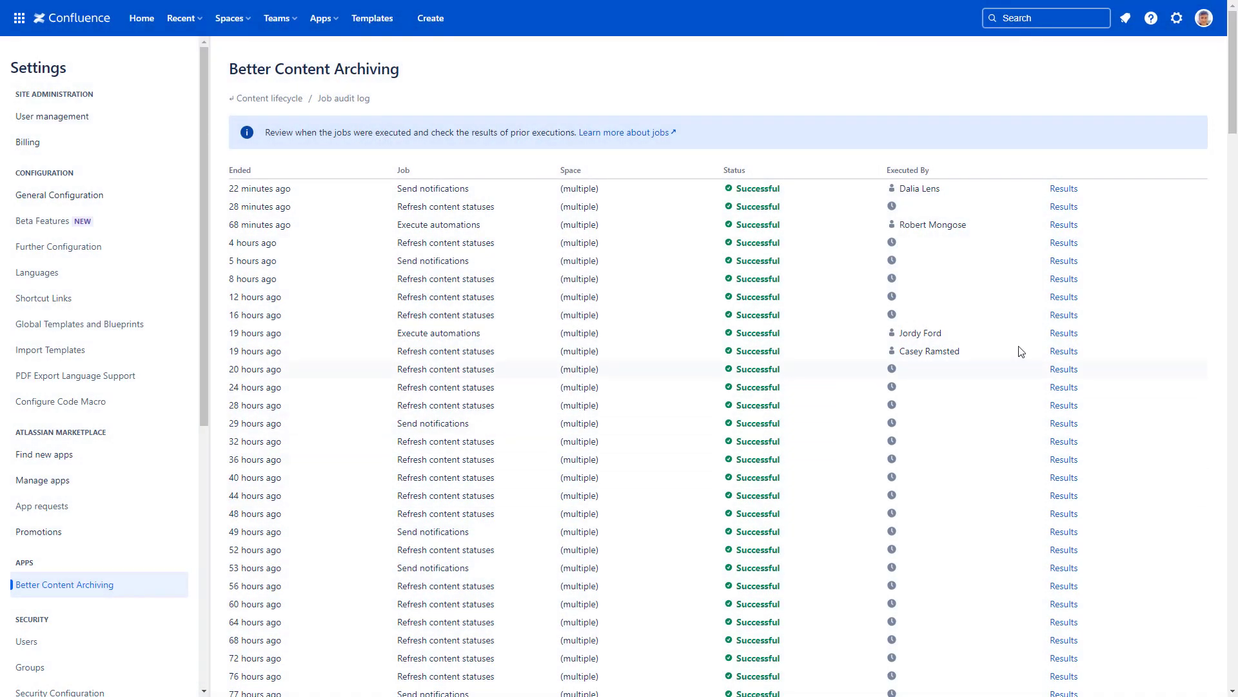
left_click(1065, 226)
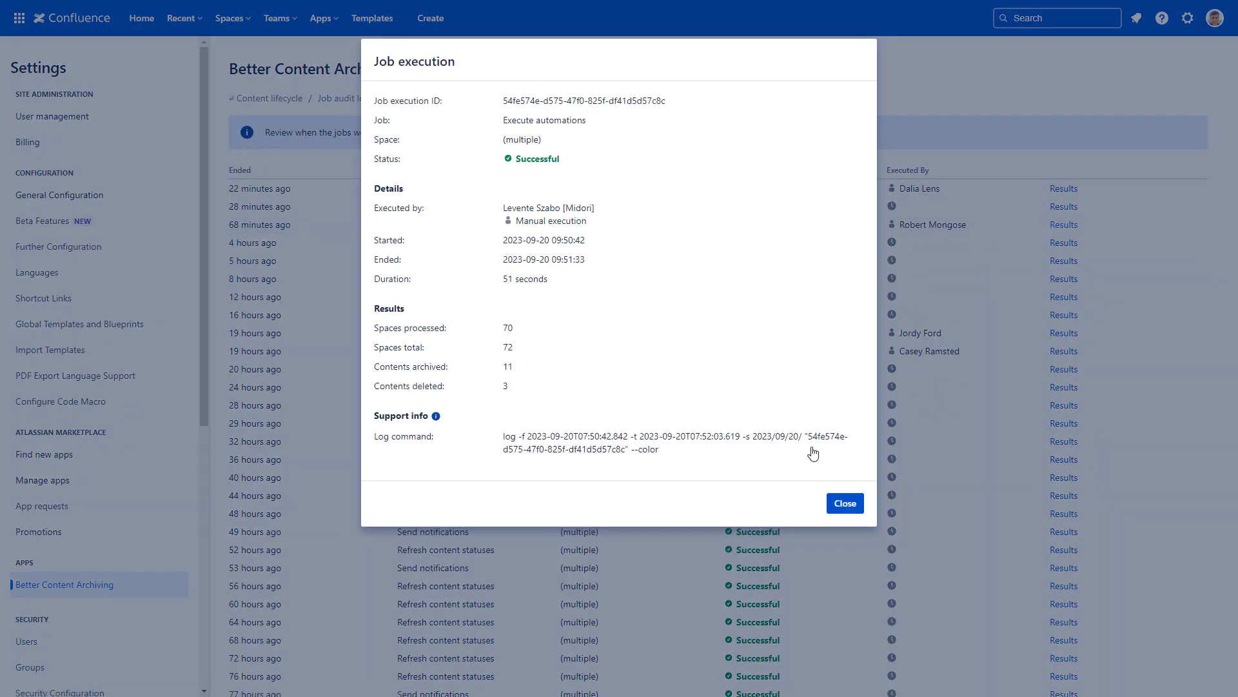
left_click(840, 511)
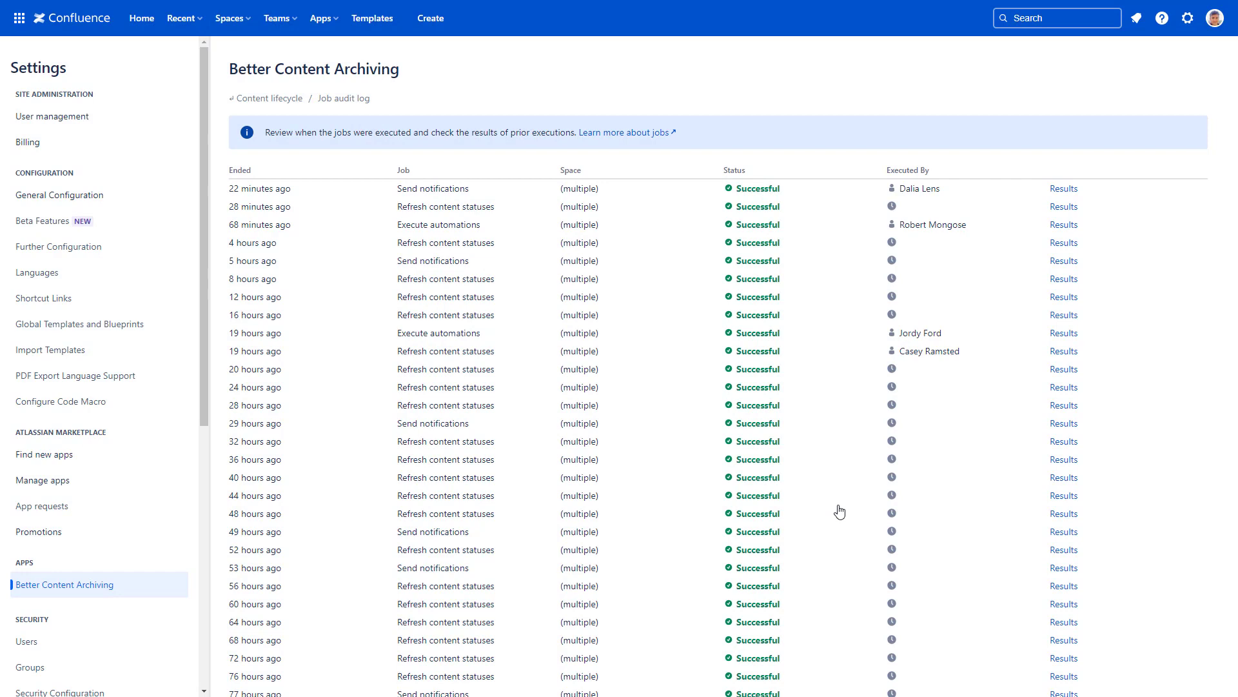